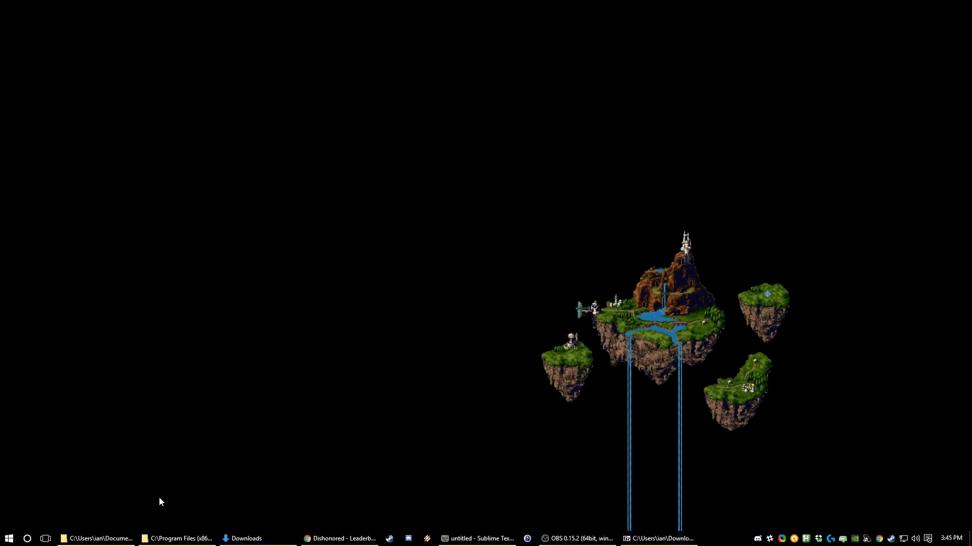
# - Launch Dishonored from Steam
pyautogui.rightClick(891, 541)
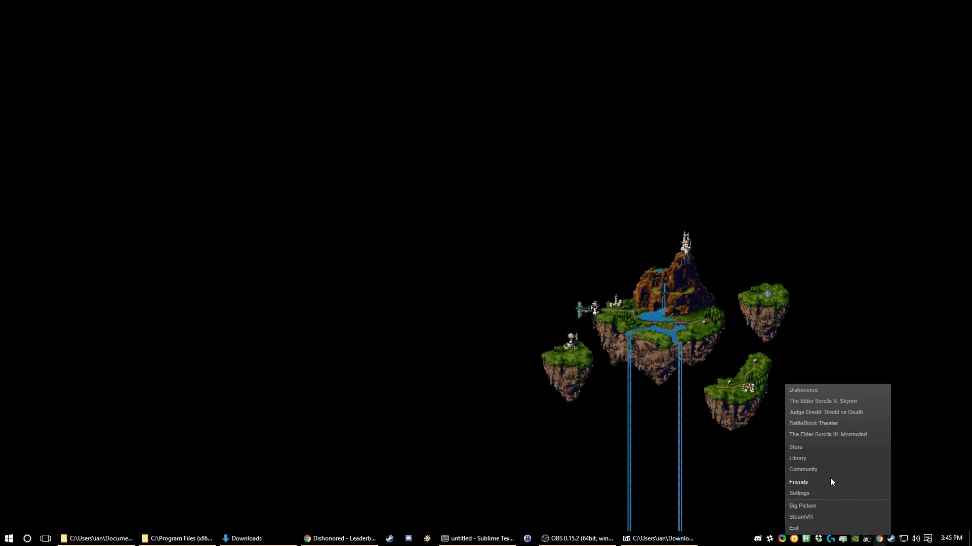
pyautogui.click(816, 394)
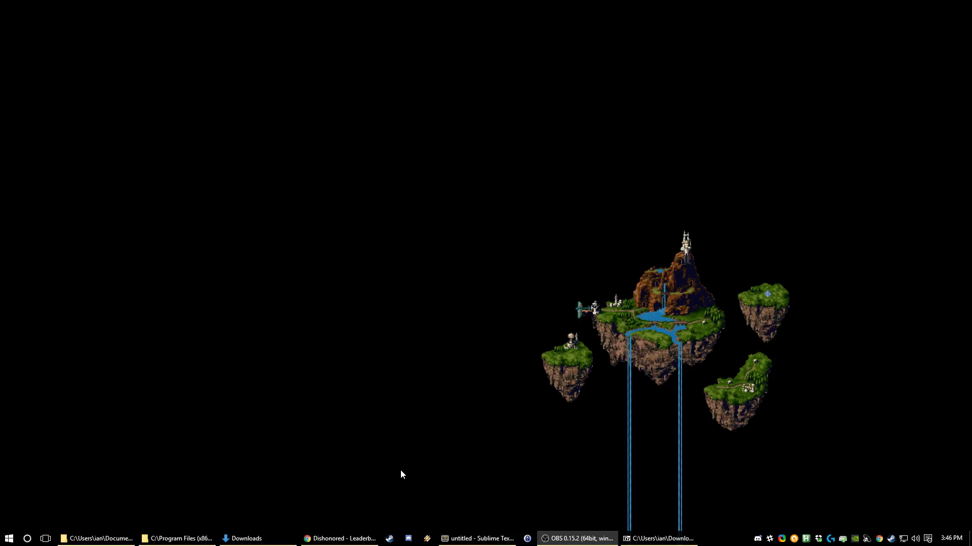
# - Switch to Chrome and download the 1.2 downpatch from the speedrun.com Dishonored resources as a .zip file
pyautogui.click(357, 538)
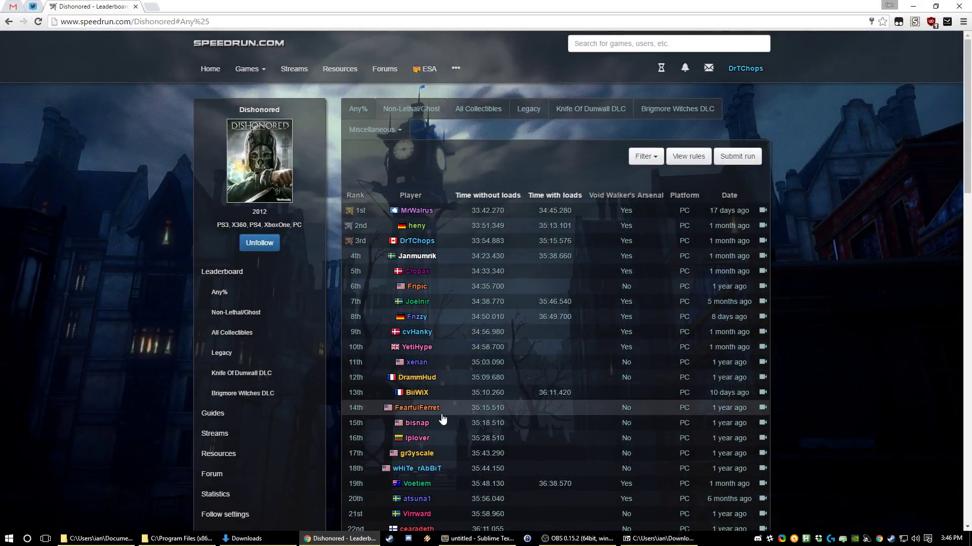
pyautogui.scroll(-1, 265, 354)
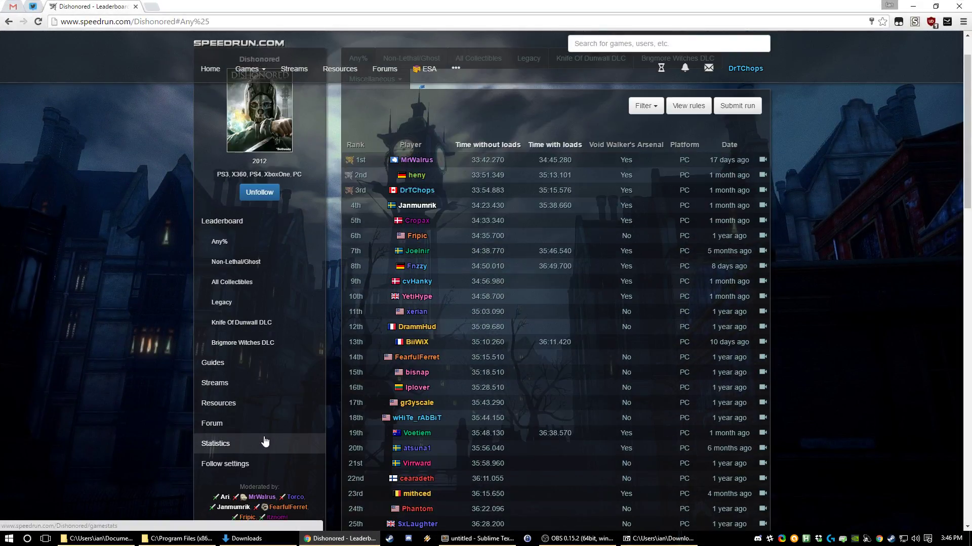
pyautogui.click(262, 408)
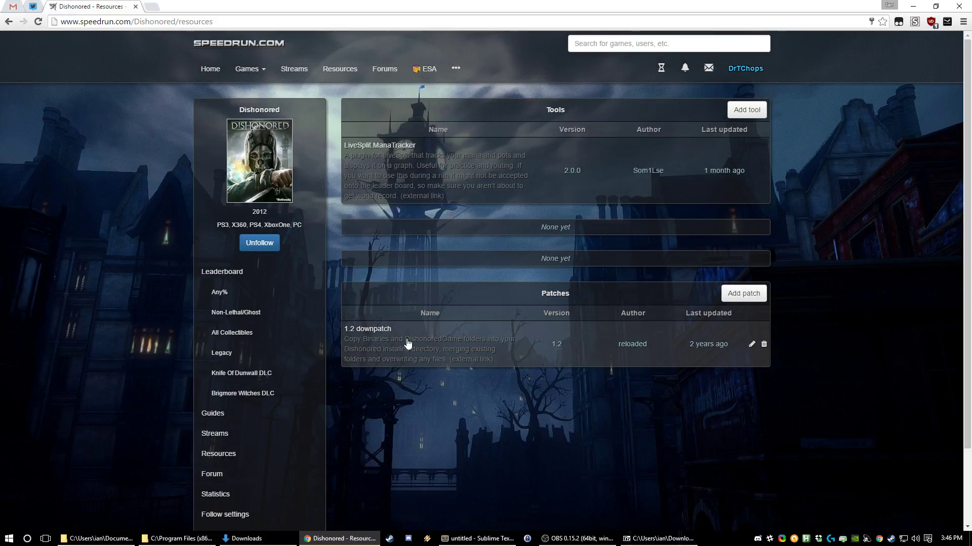
pyautogui.click(459, 344)
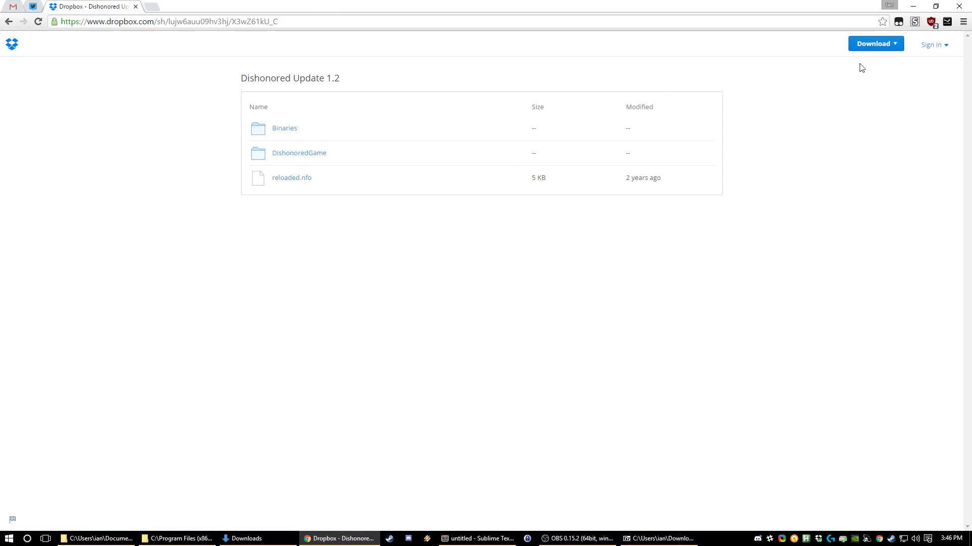
pyautogui.click(873, 44)
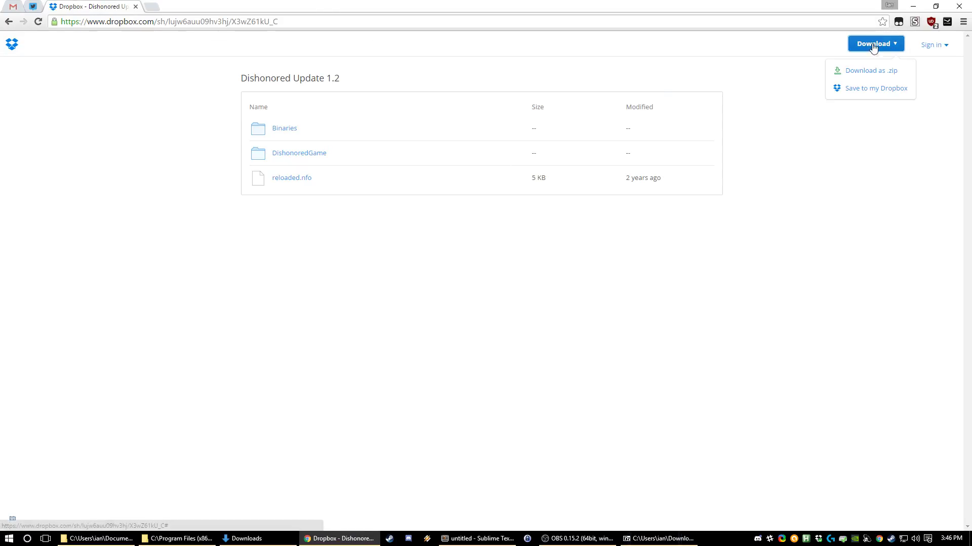
pyautogui.click(855, 70)
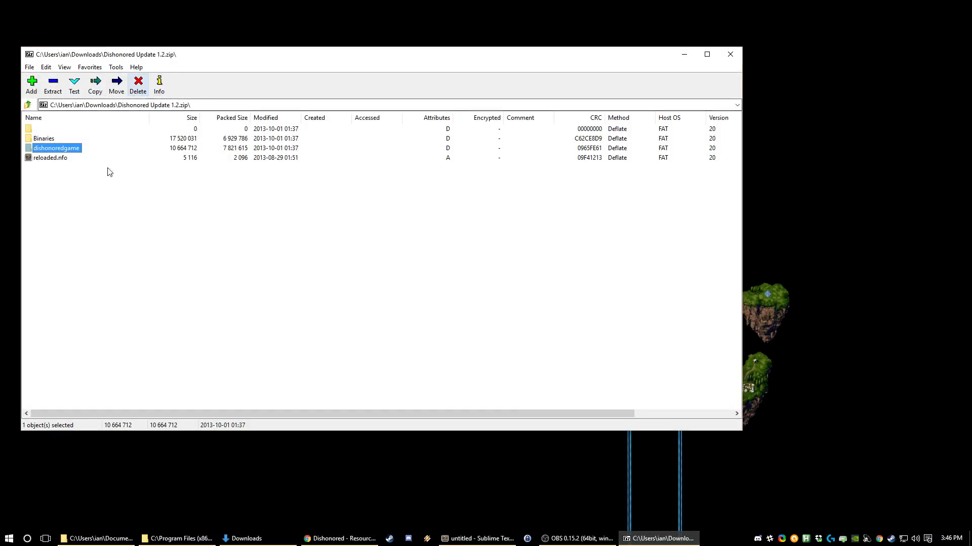
# - Switch to the Steam common folder in File Explorer and rename the "Dishonored - Copy" folder as "Dishonored 1.4"
pyautogui.click(200, 541)
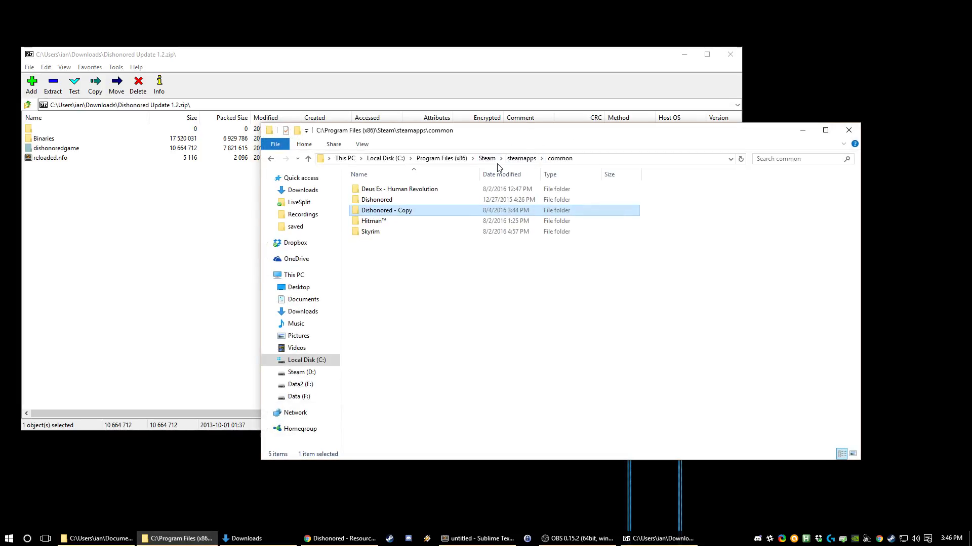
pyautogui.click(380, 200)
pyautogui.click(388, 215)
pyautogui.press('F2')
pyautogui.press('End')
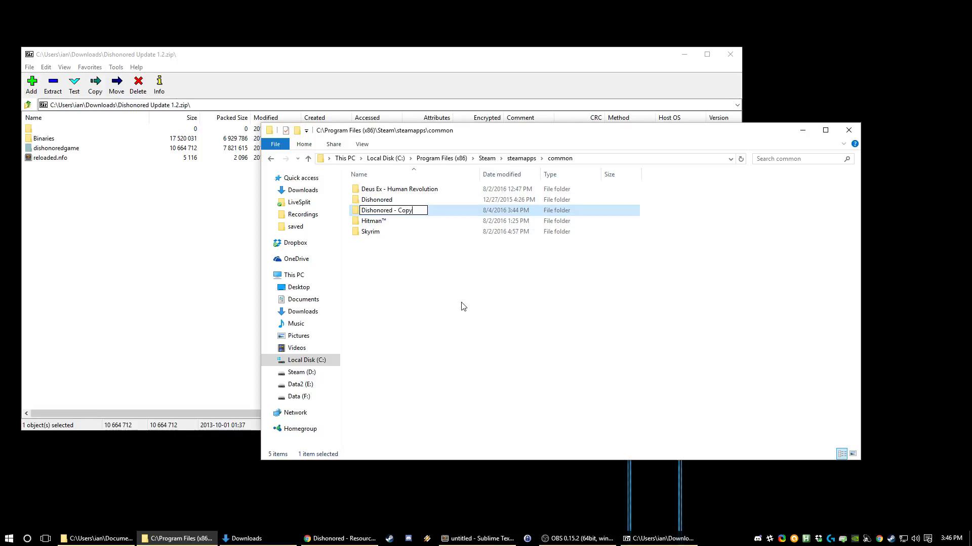
pyautogui.hotkey('shift', 'Left')
pyautogui.hotkey('shift', 'Left')
pyautogui.hotkey('shift', 'Left')
pyautogui.hotkey('shift', 'Left')
pyautogui.hotkey('shift', 'Left')
pyautogui.hotkey('shift', 'Left')
pyautogui.hotkey('shift', 'Left')
pyautogui.write('1.4')
pyautogui.press('Return')
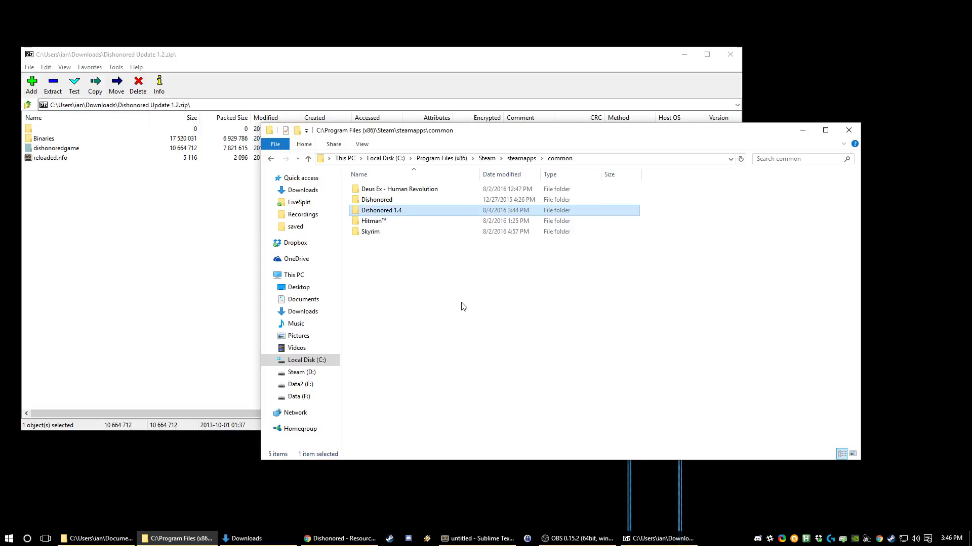
# - Copy Binaries and dishonoredgame from the update archive into the Dishonored install folder, replacing the existing files, and close both windows
pyautogui.doubleClick(388, 199)
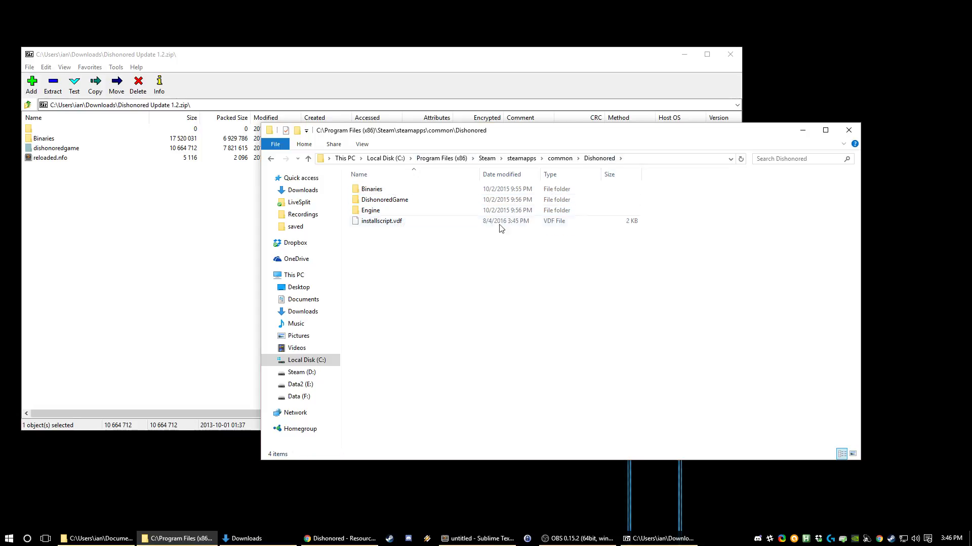
pyautogui.click(55, 163)
pyautogui.click(50, 147)
pyautogui.keyDown('ctrl'); pyautogui.click(44, 140); pyautogui.keyUp('ctrl')
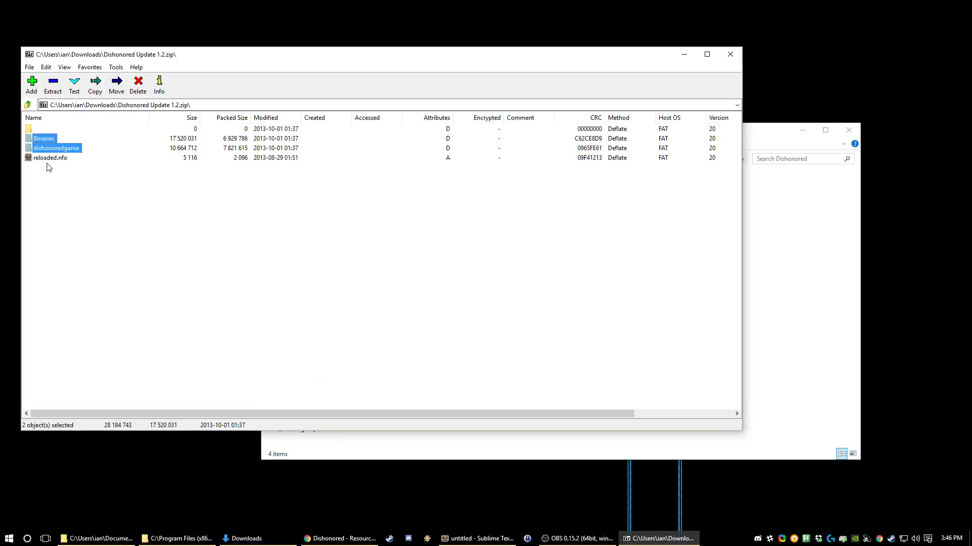
pyautogui.moveTo(46, 141); pyautogui.dragTo(779, 274)
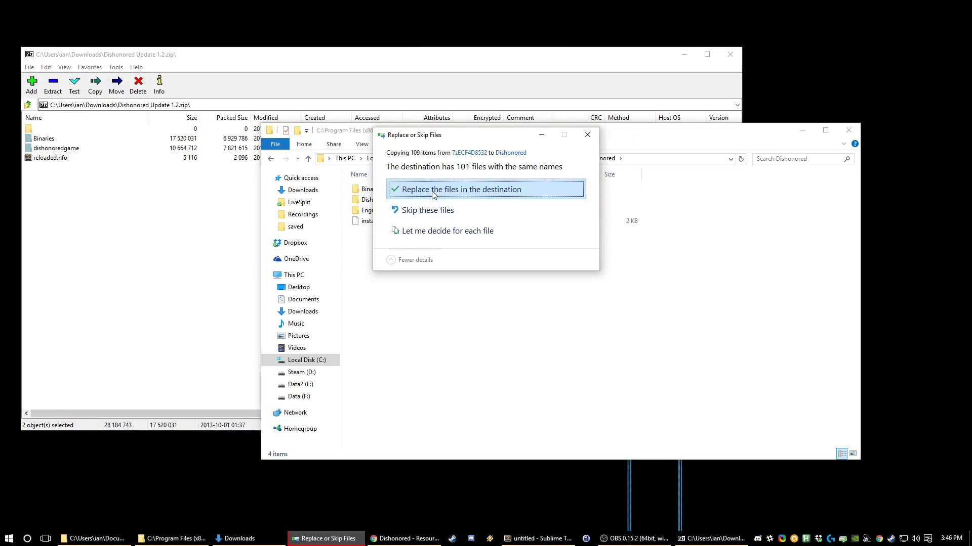
pyautogui.click(433, 191)
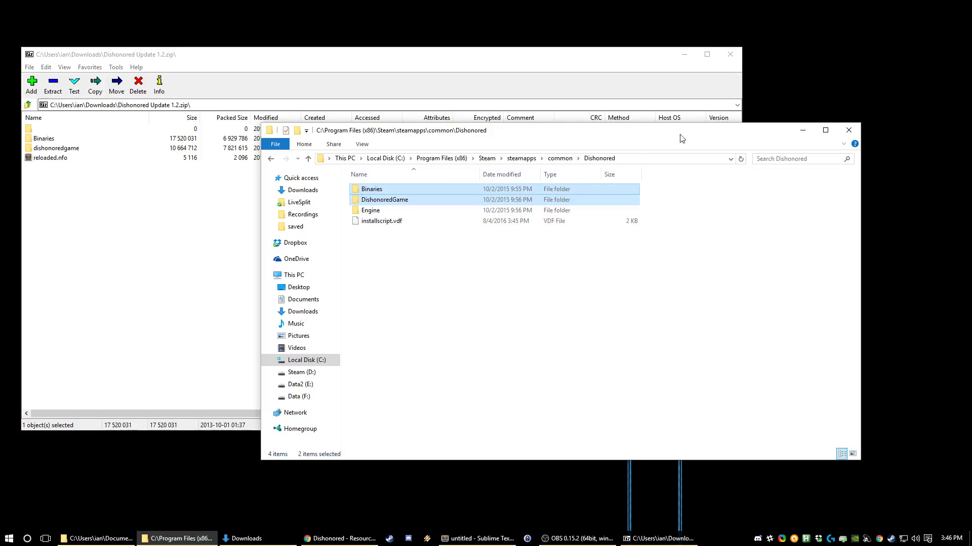
pyautogui.click(686, 68)
pyautogui.click(736, 60)
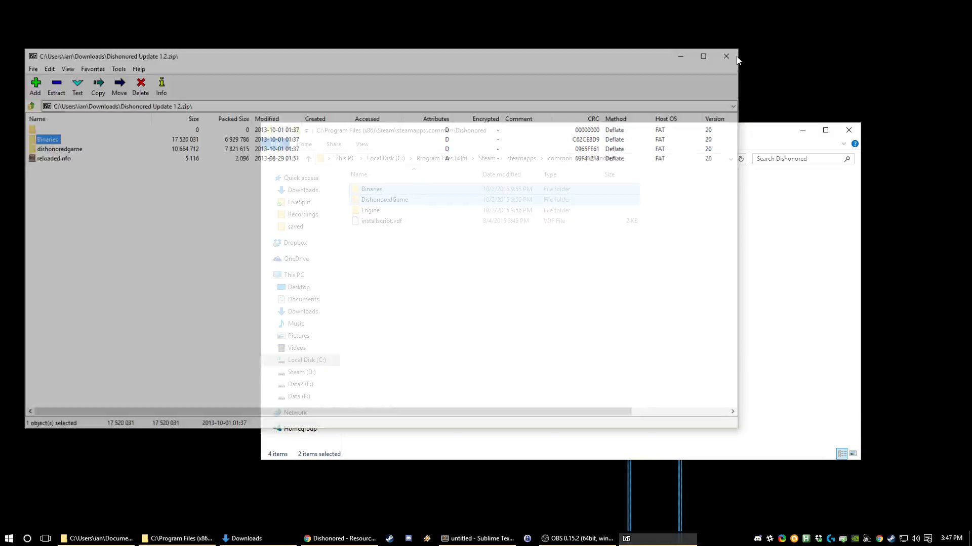
pyautogui.click(849, 131)
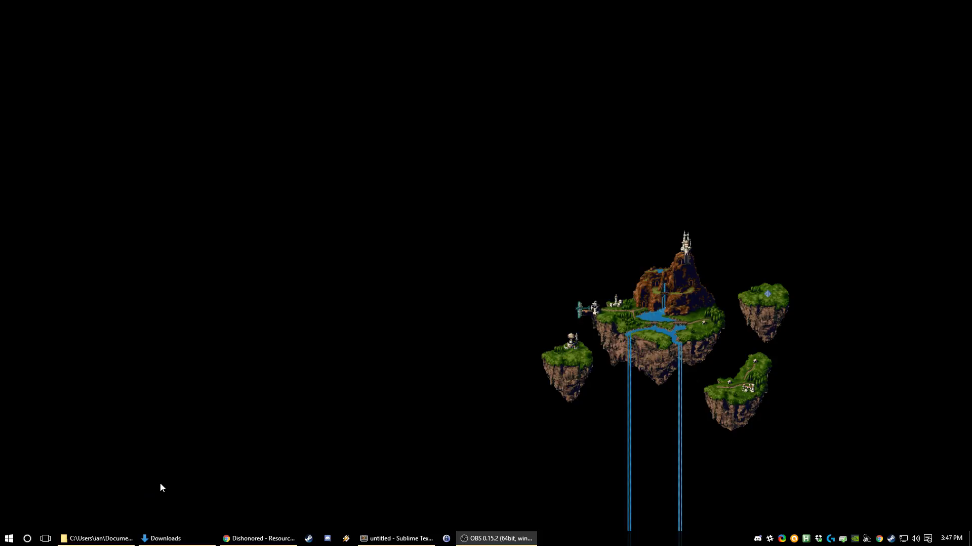
# - Open DishonoredEngine.ini from the game's Config folder in Sublime Text and enlarge its text and window
pyautogui.click(116, 539)
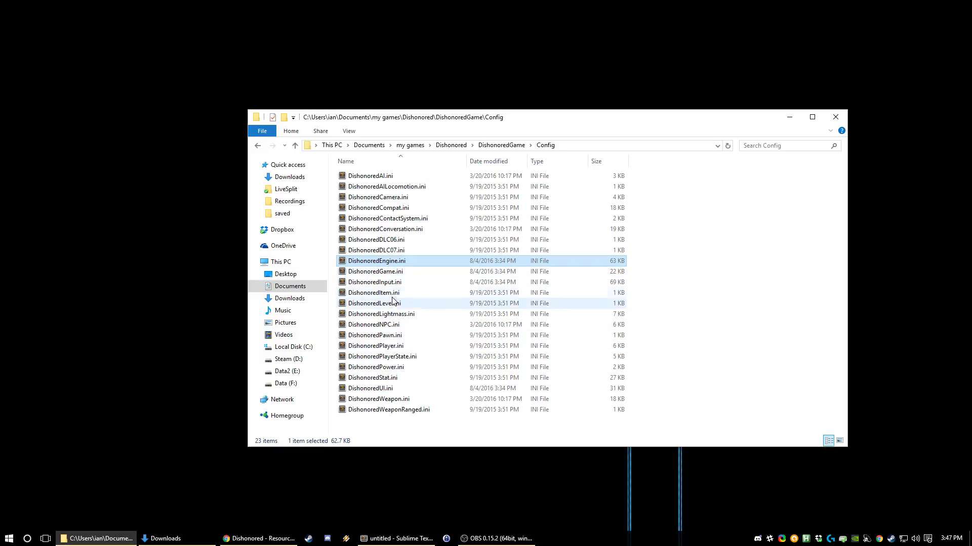
pyautogui.doubleClick(383, 263)
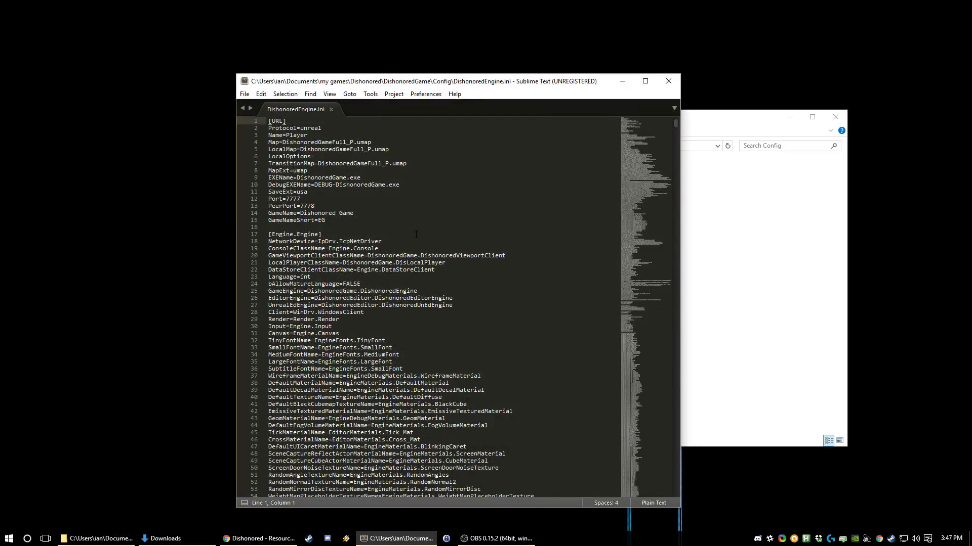
pyautogui.click(416, 233)
pyautogui.scroll(5, 416, 233)
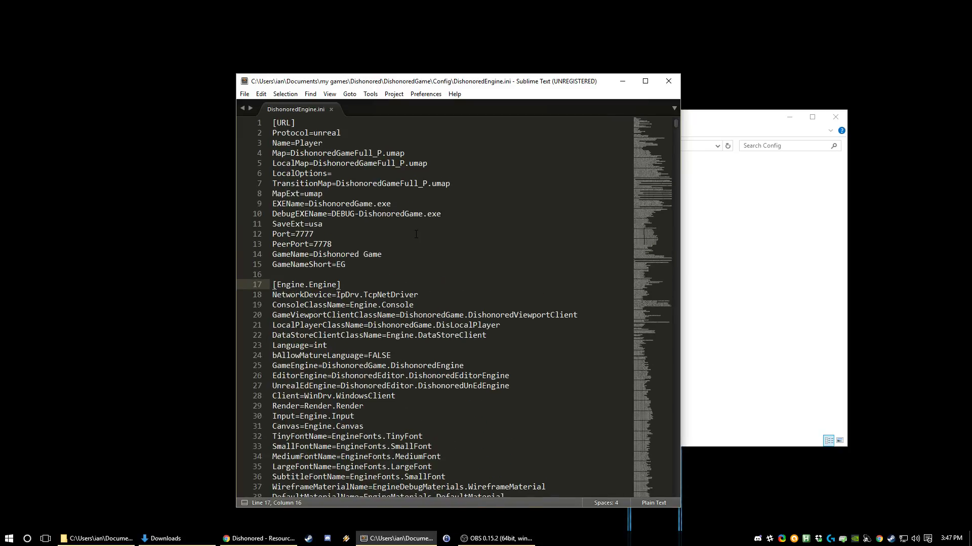
pyautogui.hotkey('ctrl', 'f')
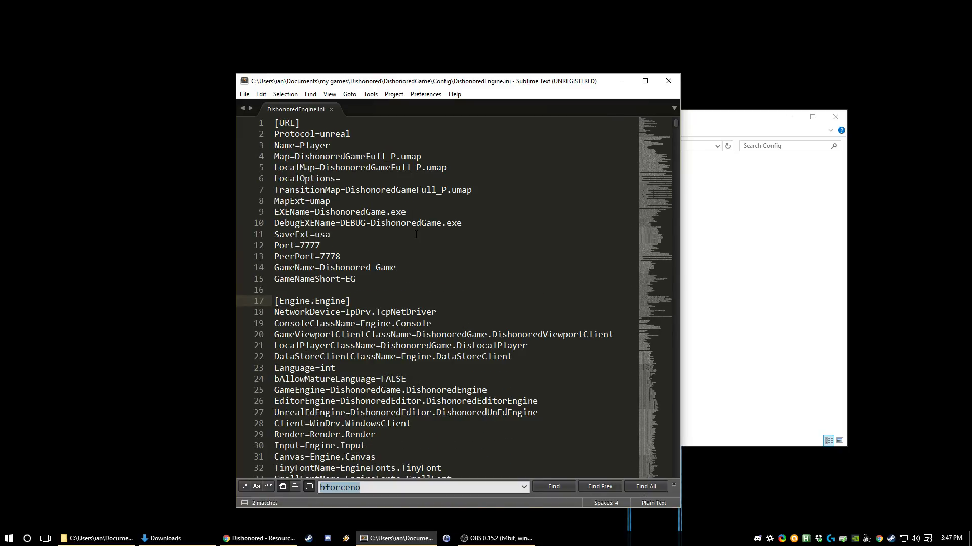
pyautogui.moveTo(468, 85); pyautogui.dragTo(354, 32)
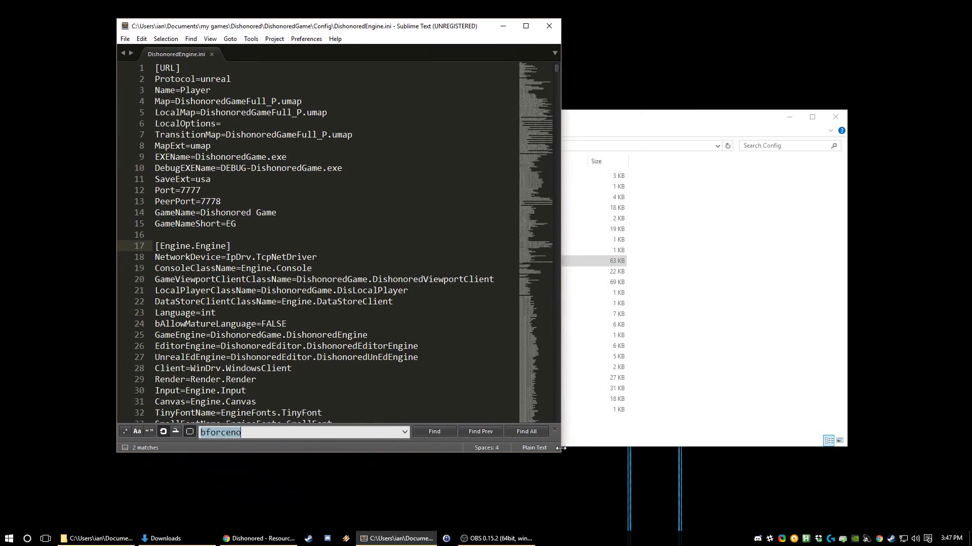
pyautogui.moveTo(560, 452); pyautogui.dragTo(684, 541)
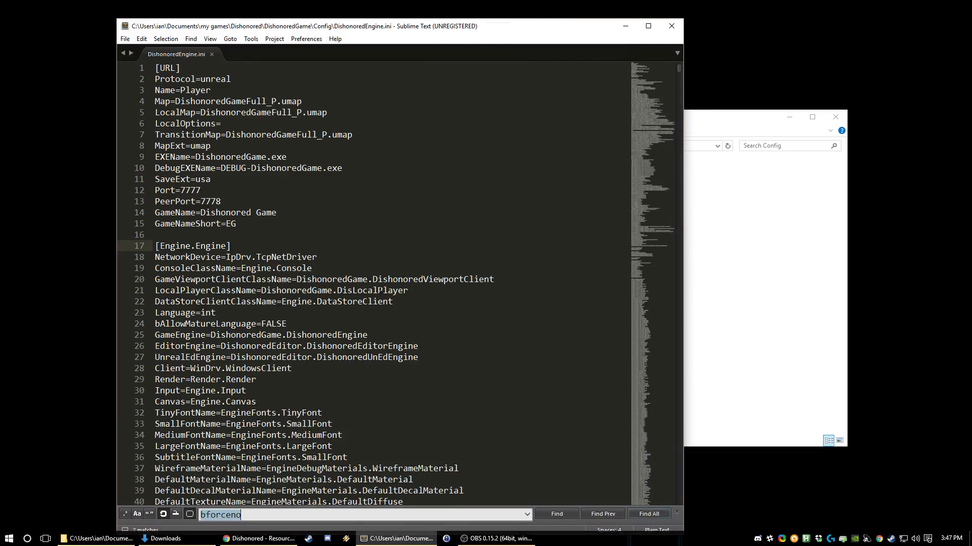
pyautogui.moveTo(440, 28); pyautogui.dragTo(469, 21)
pyautogui.click(371, 272)
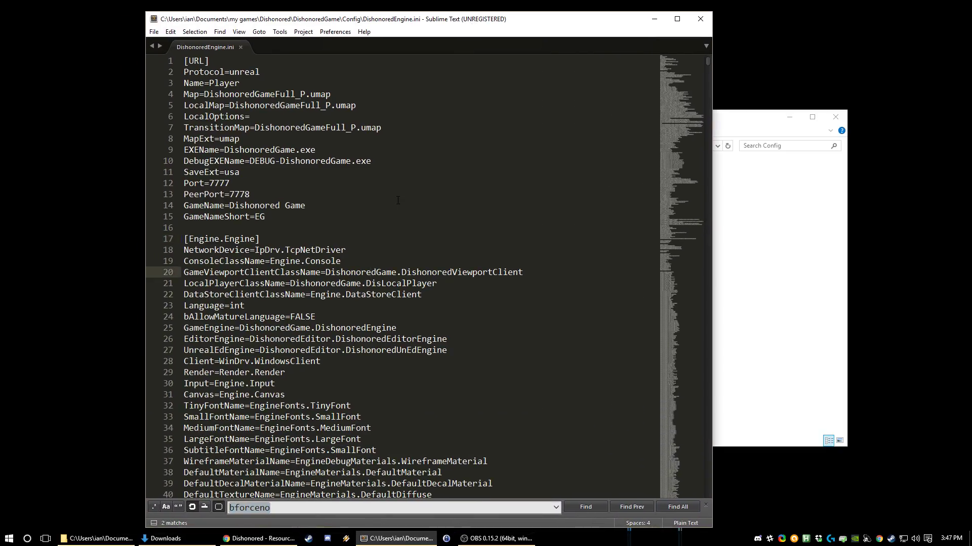
# - Find the bSmoothFrameRate setting in DishonoredEngine.ini and set MaxSmoothedFrameRate to 250
pyautogui.hotkey('ctrl', 'f')
pyautogui.write('bsmooth')
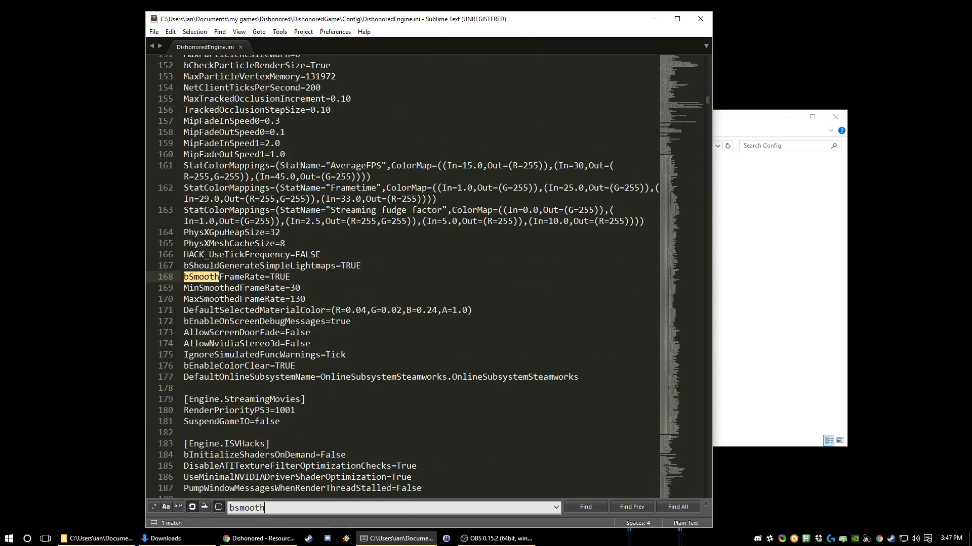
pyautogui.press('Escape')
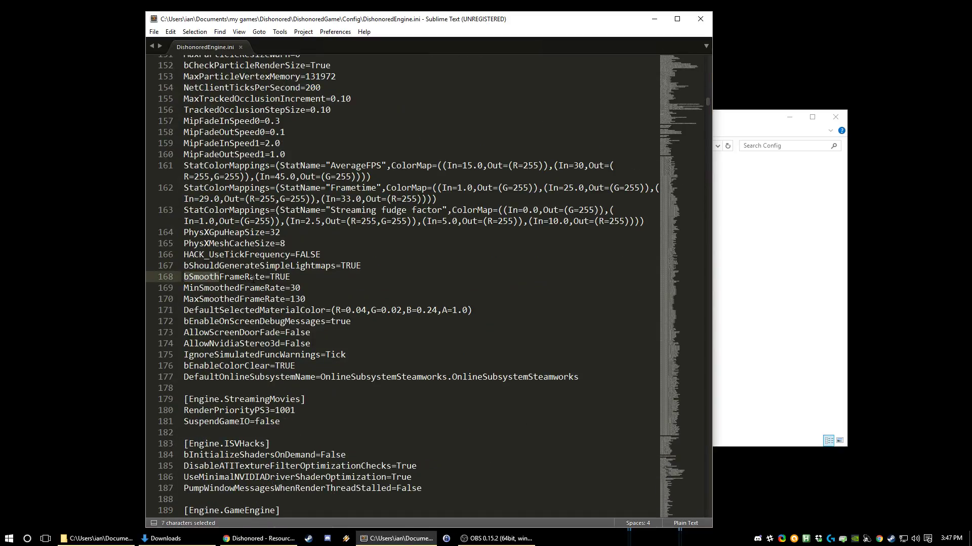
pyautogui.click(245, 277)
pyautogui.moveTo(183, 276); pyautogui.dragTo(292, 276)
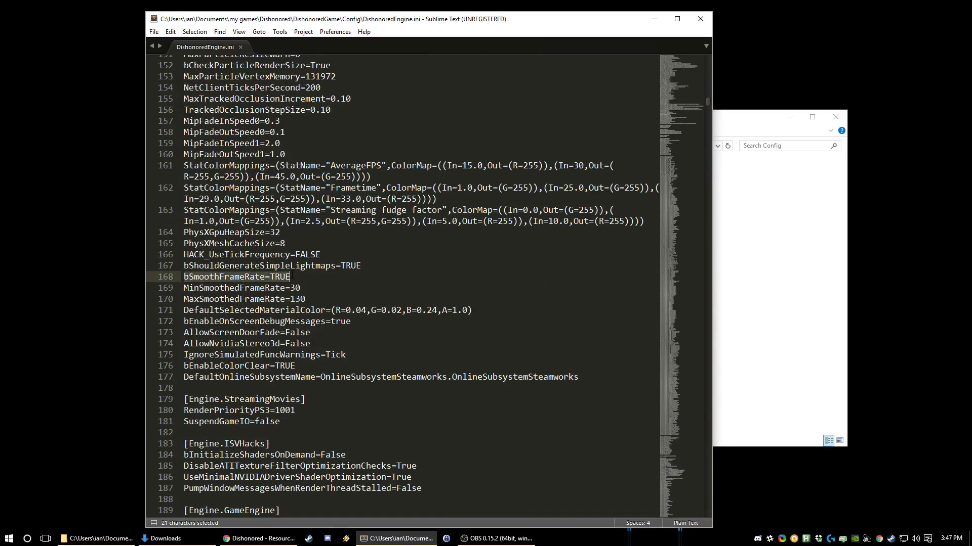
pyautogui.click(290, 299)
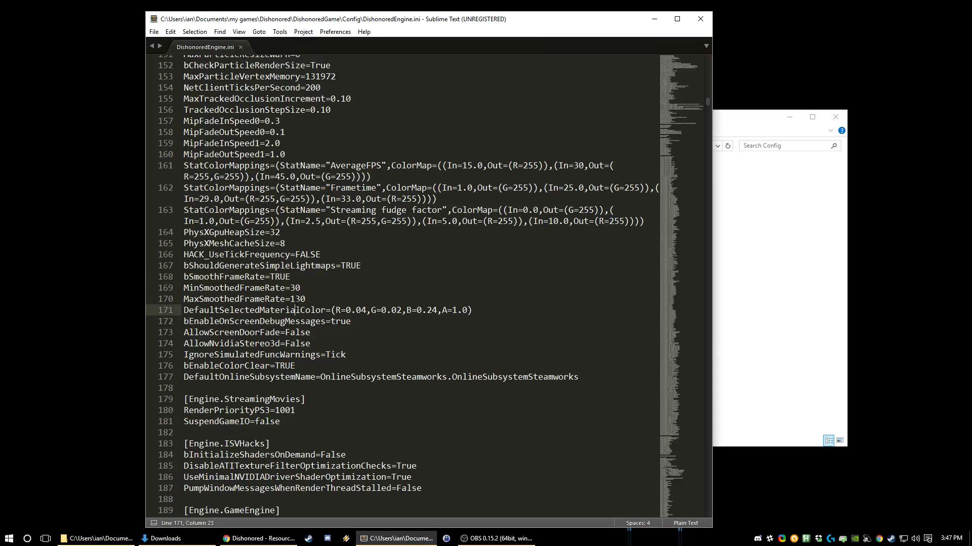
pyautogui.moveTo(290, 299); pyautogui.dragTo(299, 299)
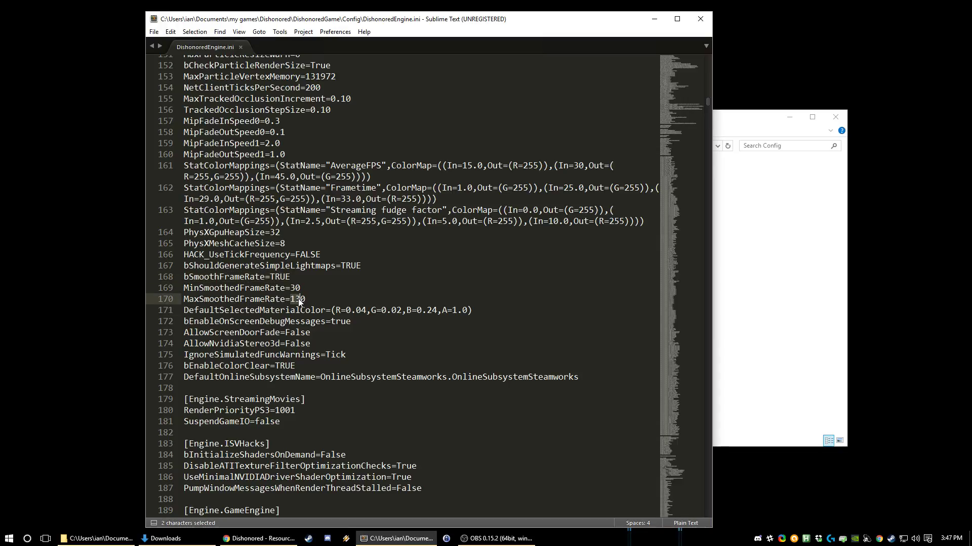
pyautogui.write('25')
pyautogui.moveTo(221, 277); pyautogui.dragTo(297, 278)
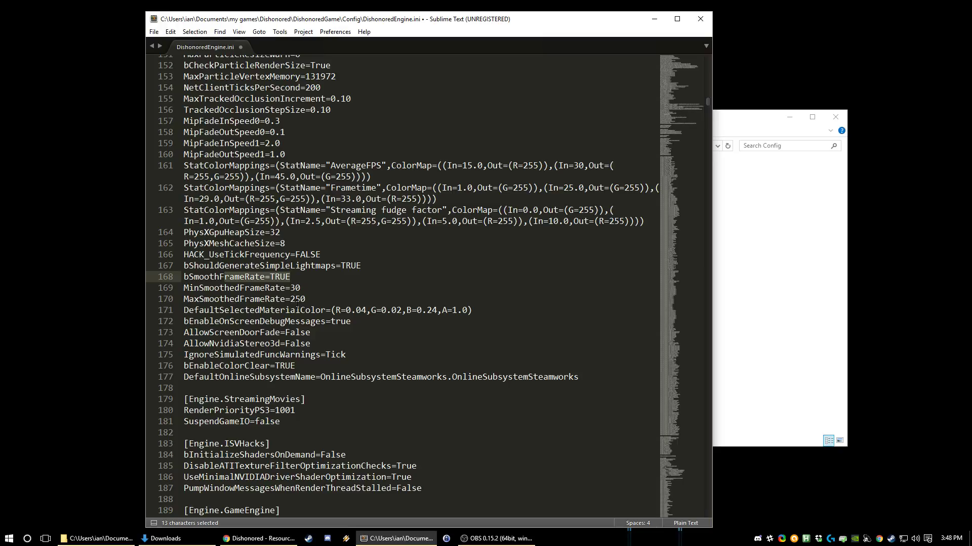
pyautogui.click(315, 298)
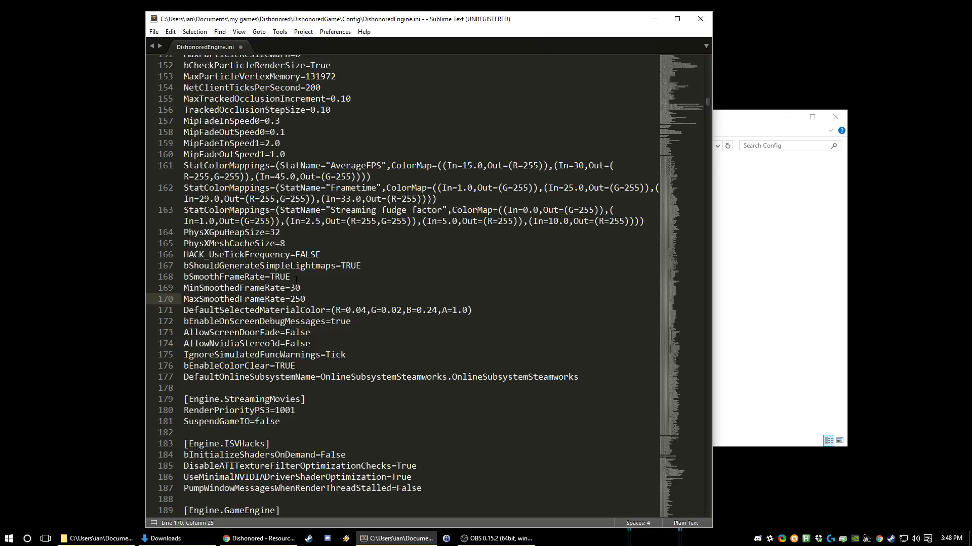
# - Find the DynamicLights setting under SystemSettings in DishonoredEngine.ini and set it to false
pyautogui.hotkey('ctrl', 'f')
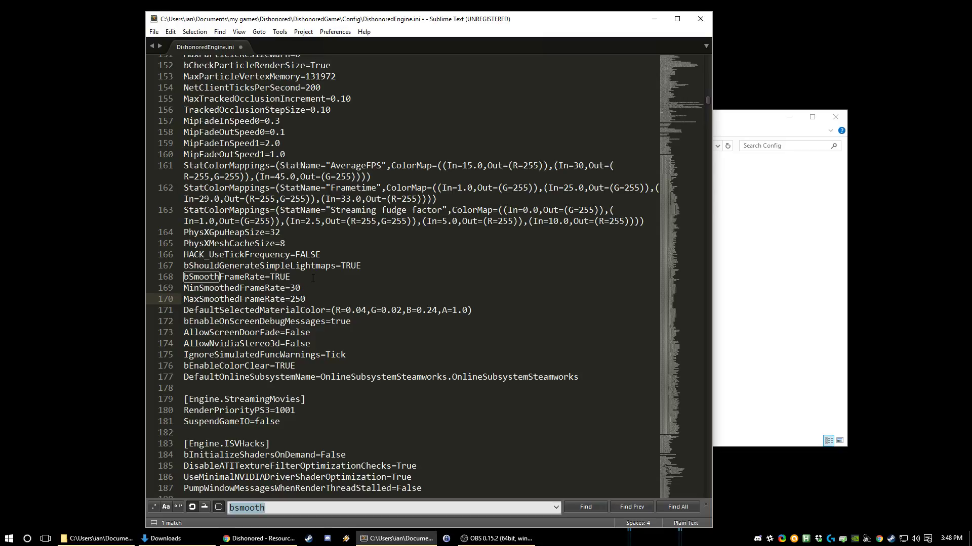
pyautogui.write('dyna')
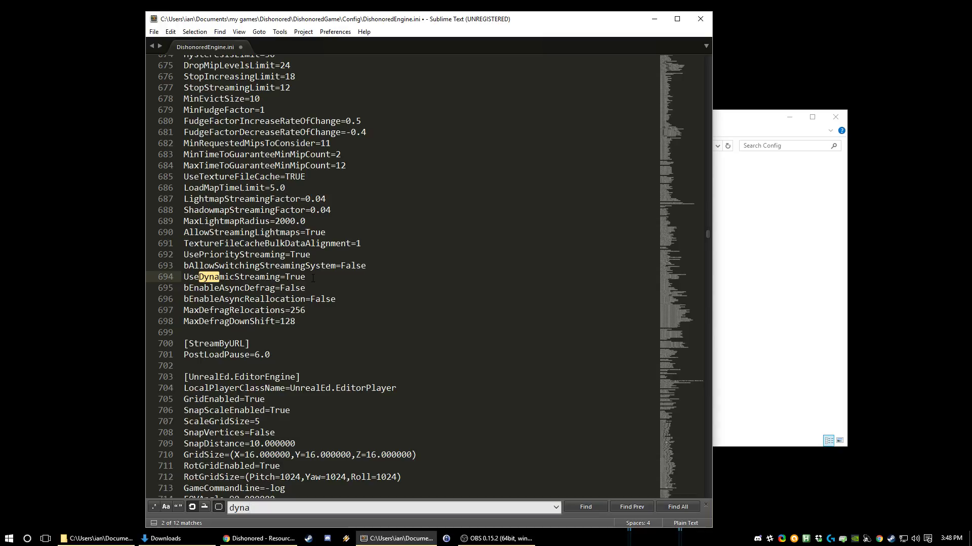
pyautogui.press('BackSpace')
pyautogui.press('BackSpace')
pyautogui.write('namiclight')
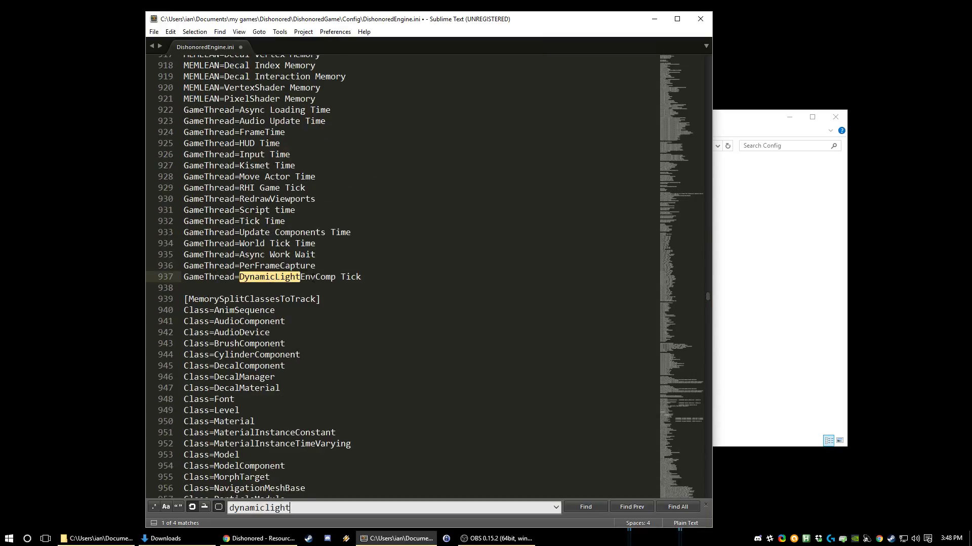
pyautogui.press('Return')
pyautogui.write('s')
pyautogui.press('Escape')
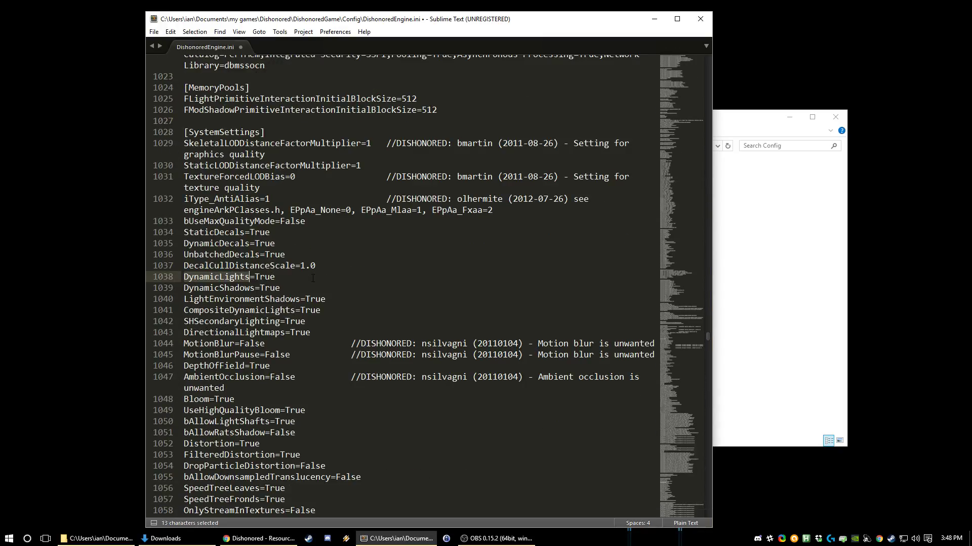
pyautogui.doubleClick(292, 273)
pyautogui.write('False')
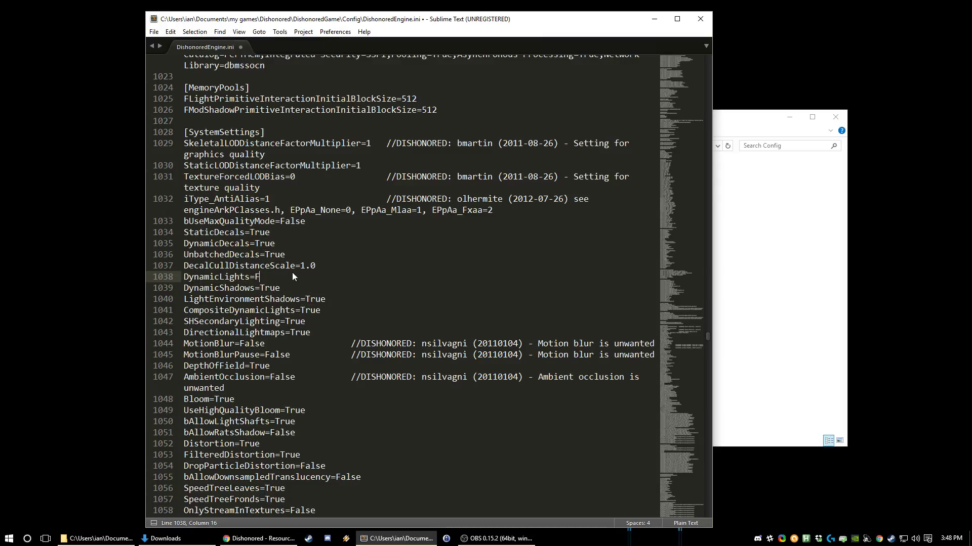
pyautogui.doubleClick(292, 277)
pyautogui.write('FALSE')
pyautogui.doubleClick(293, 276)
pyautogui.write('false')
# - Set DynamicShadows and bAllowLightShafts to false in the SystemSettings section and save the file
pyautogui.doubleClick(265, 289)
pyautogui.write('f')
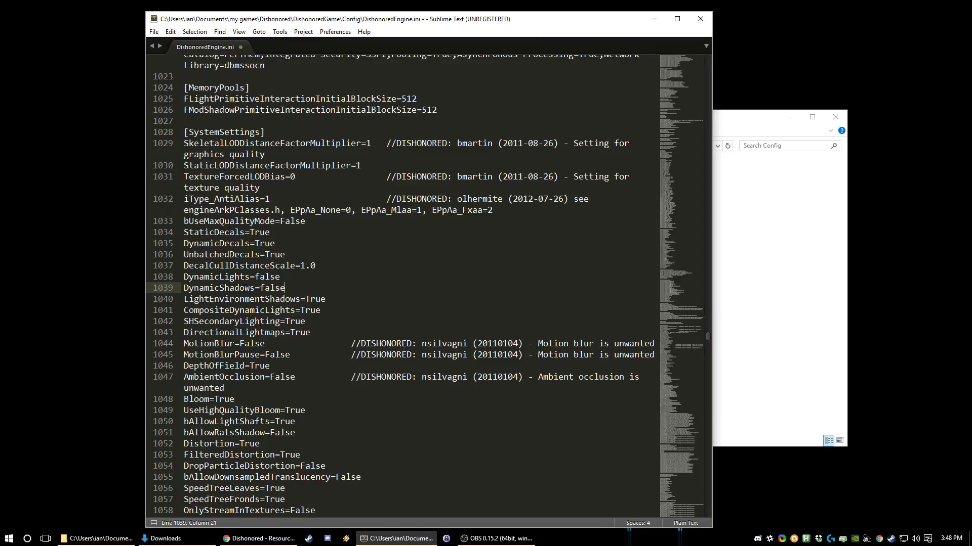
pyautogui.click(254, 422)
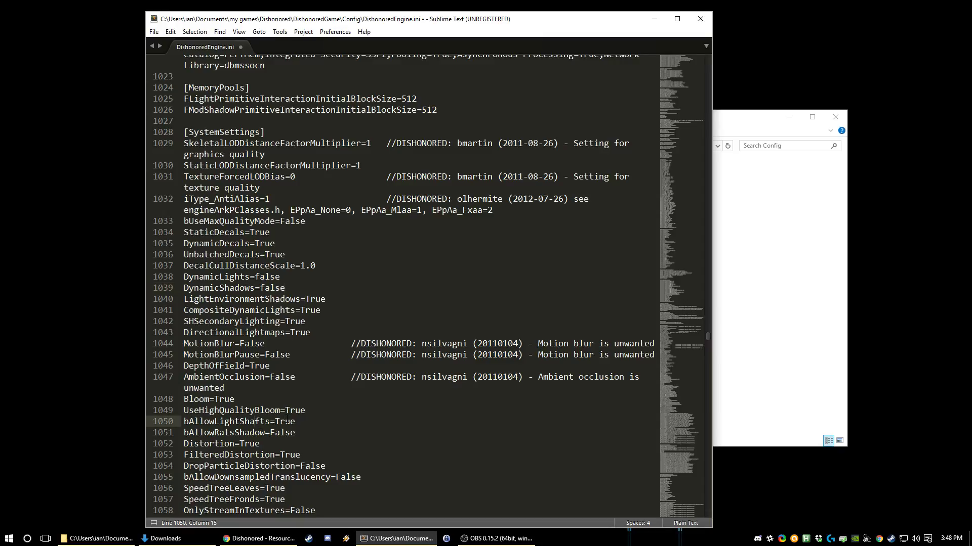
pyautogui.doubleClick(286, 422)
pyautogui.write('fals')
pyautogui.hotkey('ctrl', 's')
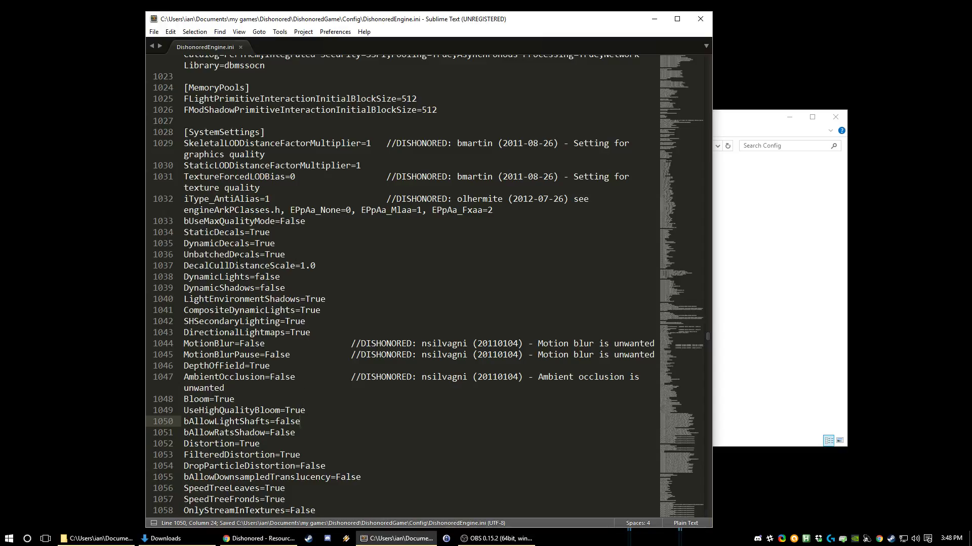
pyautogui.doubleClick(238, 287)
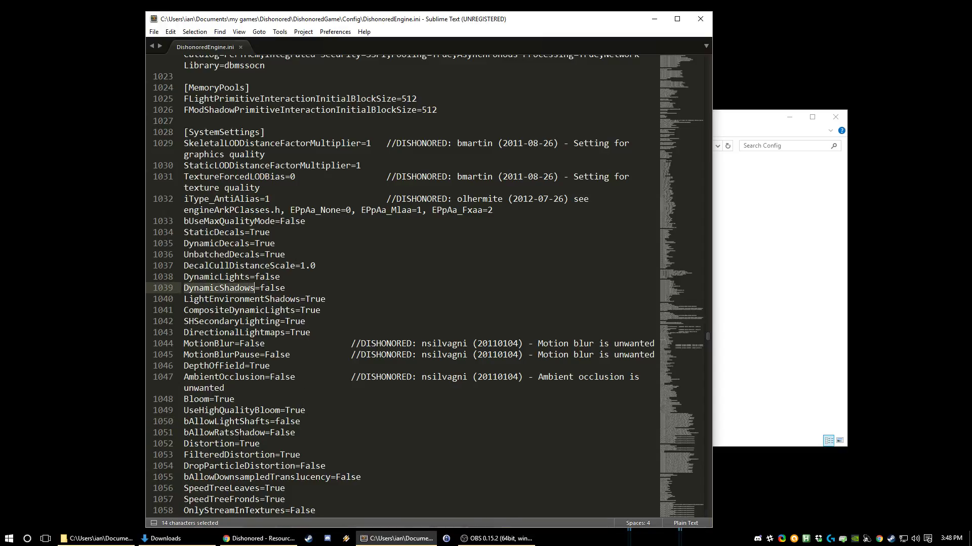
pyautogui.doubleClick(245, 423)
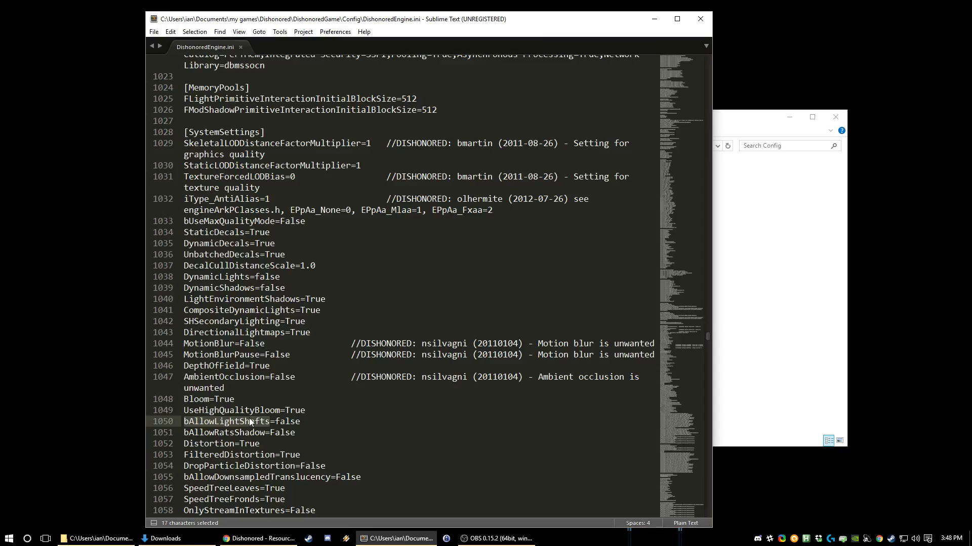
pyautogui.click(318, 417)
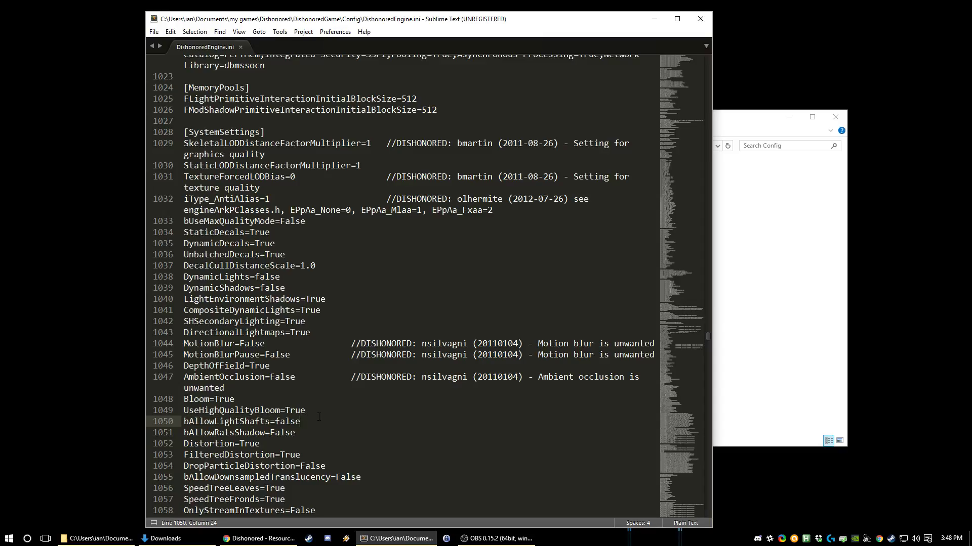
# - Find bForceNoStartupMovies in the FullScreenMovie section, set it to true and save the file
pyautogui.hotkey('ctrl', 'f')
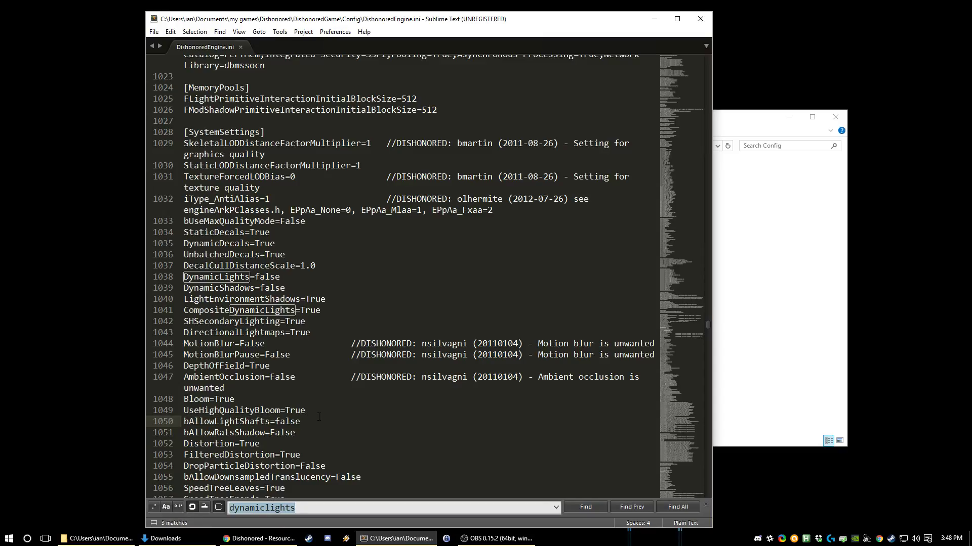
pyautogui.write('bforcenost')
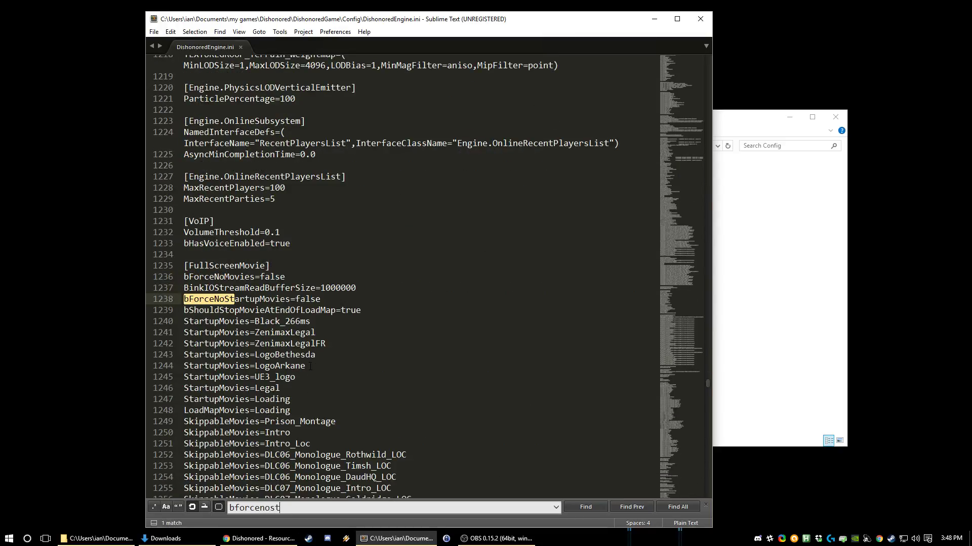
pyautogui.press('Escape')
pyautogui.doubleClick(306, 299)
pyautogui.write('tru')
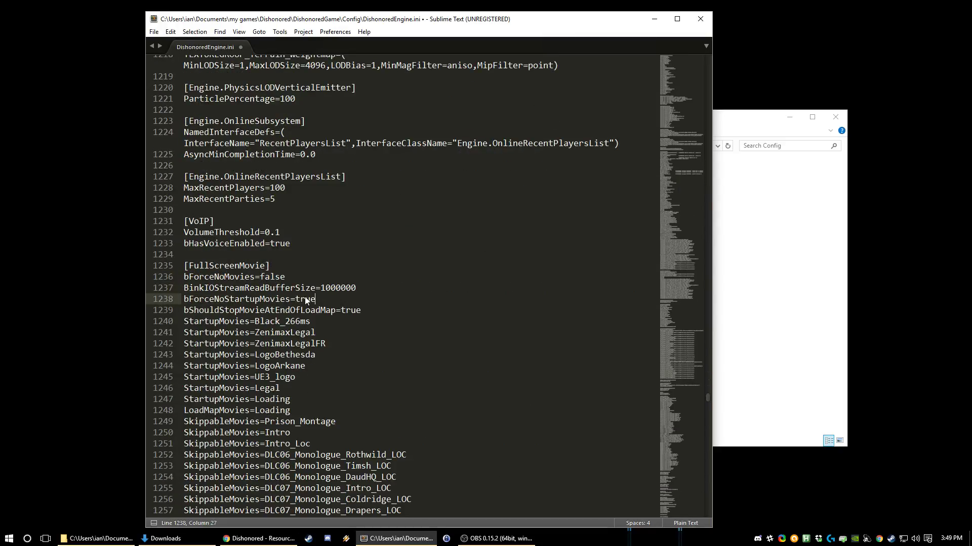
pyautogui.hotkey('ctrl', 's')
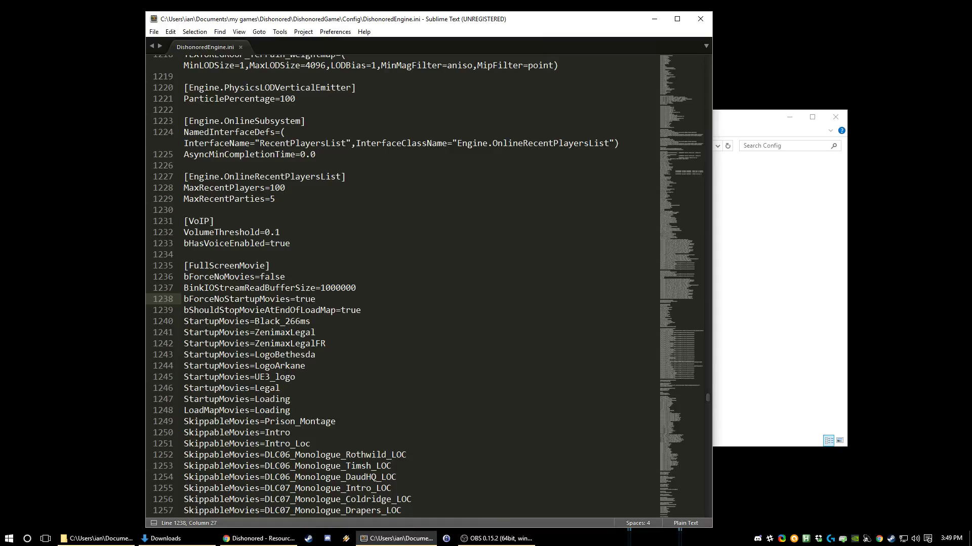
pyautogui.moveTo(183, 277); pyautogui.dragTo(285, 276)
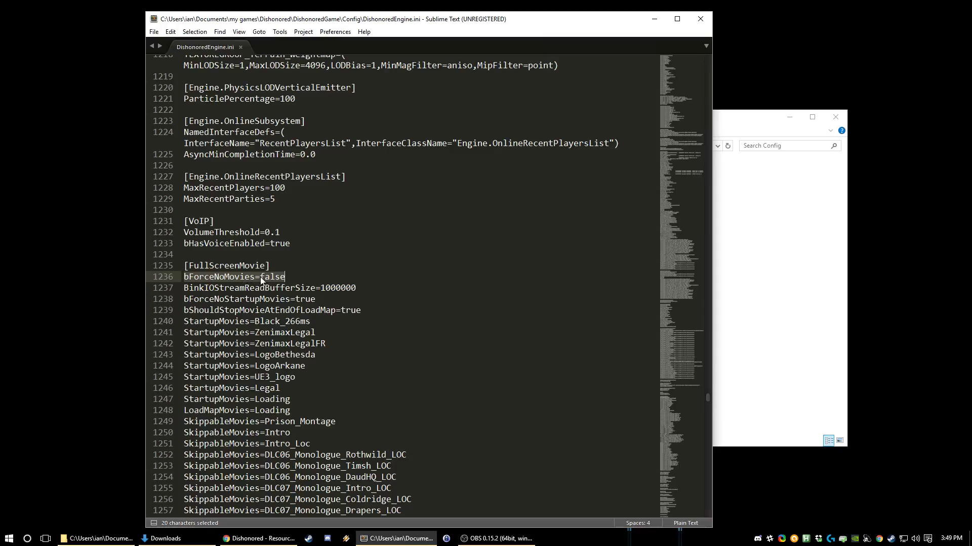
pyautogui.click(375, 310)
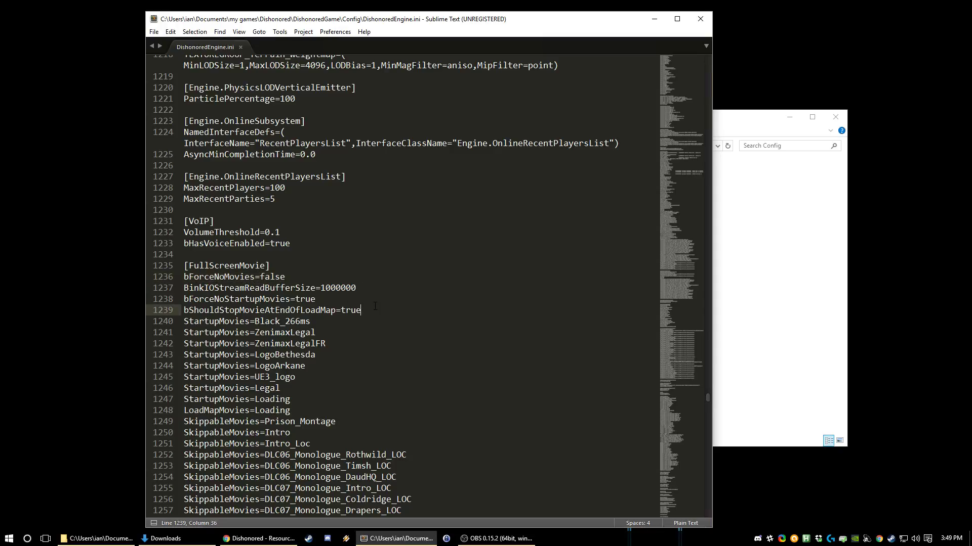
# - Find bPauseOnLossOfFocus in DishonoredEngine.ini, set it to false and save the file
pyautogui.hotkey('ctrl', 'f')
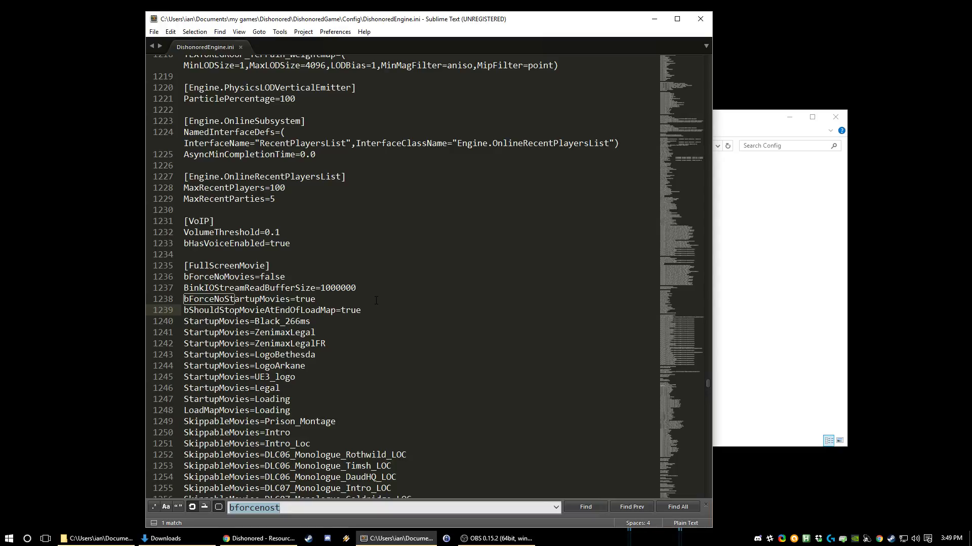
pyautogui.write('bpause')
pyautogui.press('Escape')
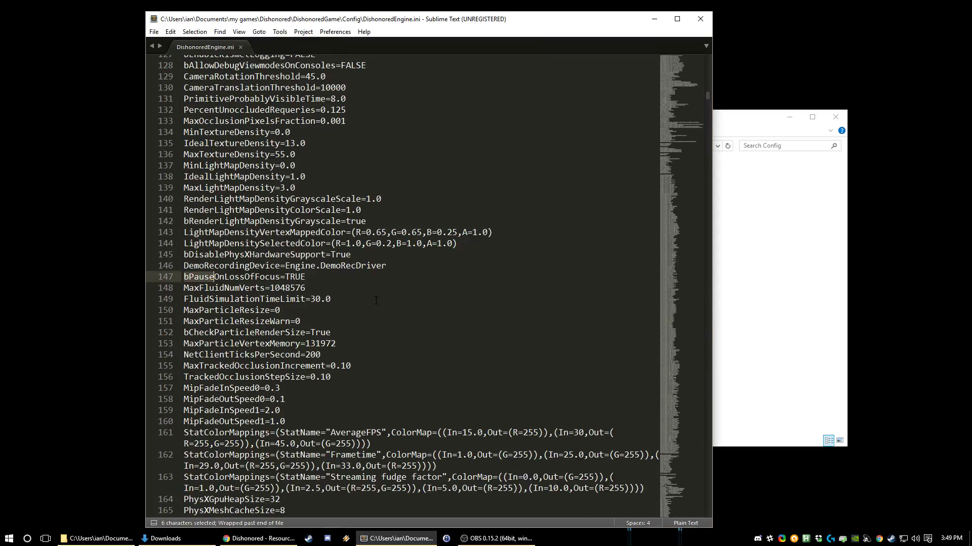
pyautogui.click(227, 277)
pyautogui.doubleClick(293, 277)
pyautogui.write('false')
pyautogui.hotkey('ctrl', 's')
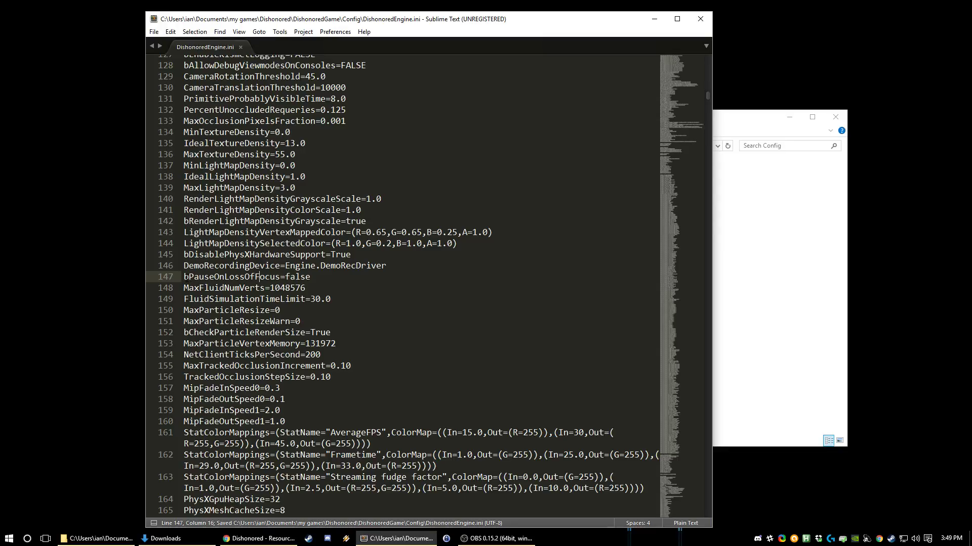
pyautogui.moveTo(184, 276); pyautogui.dragTo(312, 277)
pyautogui.click(330, 277)
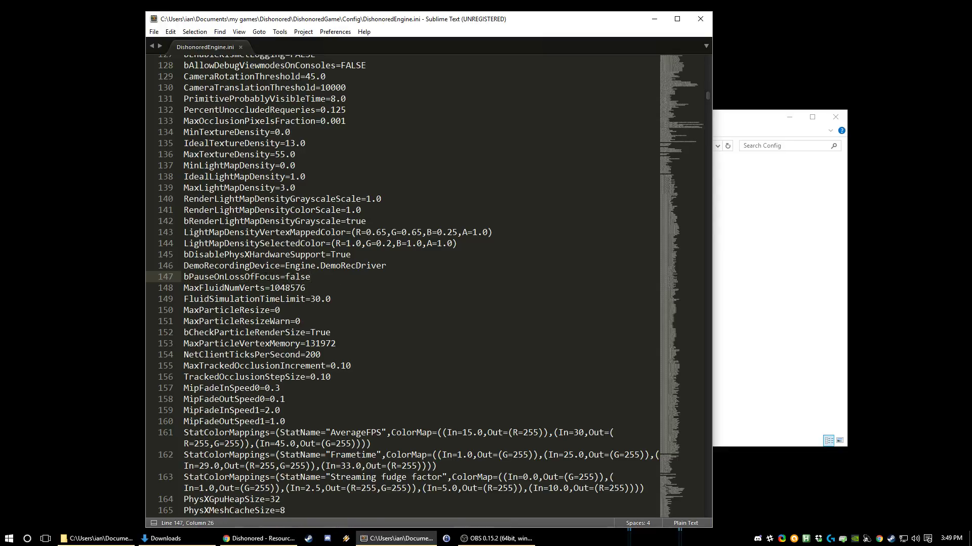
pyautogui.scroll(-6, 402, 284)
pyautogui.scroll(9, 402, 283)
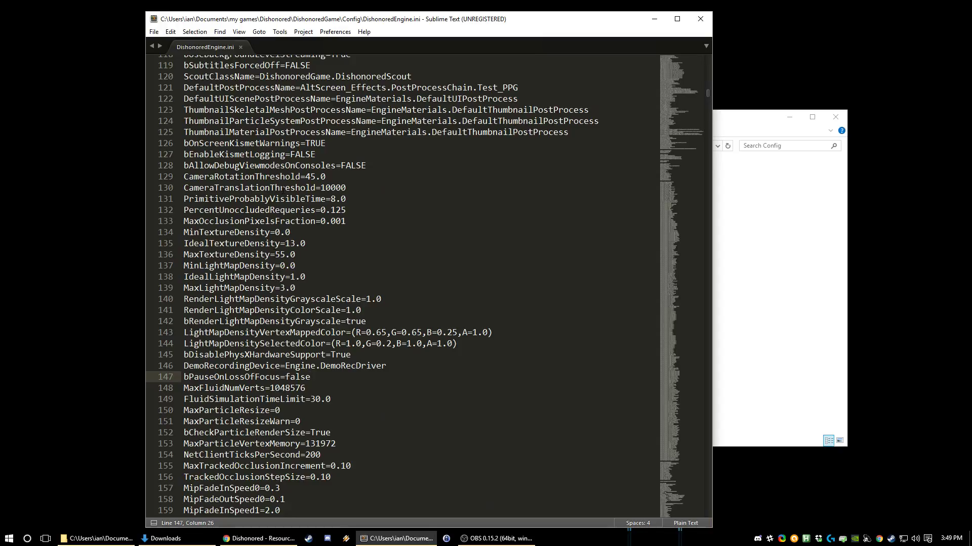
# - Close DishonoredEngine.ini and open DishonoredInput.ini from the Config folder
pyautogui.middleClick(200, 50)
pyautogui.click(732, 293)
pyautogui.doubleClick(392, 283)
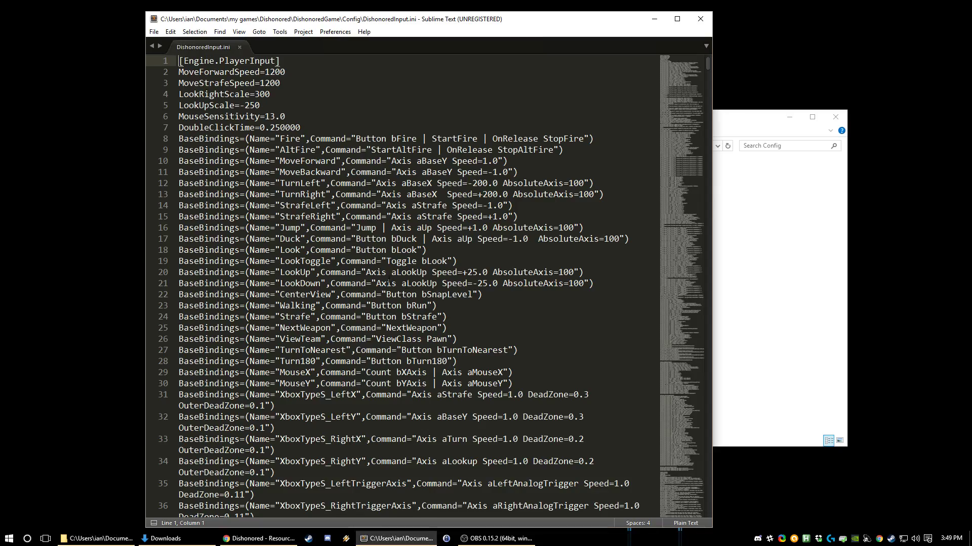
# - Duplicate the m_PCBindings line that binds F to GBA_Use, placing the copy directly below it
pyautogui.click(292, 206)
pyautogui.scroll(-8, 292, 208)
pyautogui.scroll(-20, 292, 206)
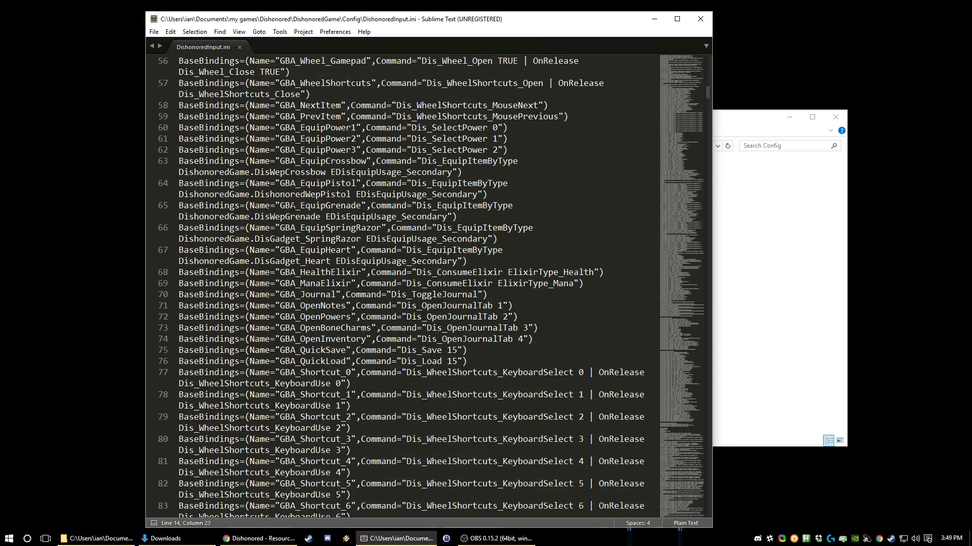
pyautogui.scroll(-2, 228, 342)
pyautogui.scroll(4, 228, 342)
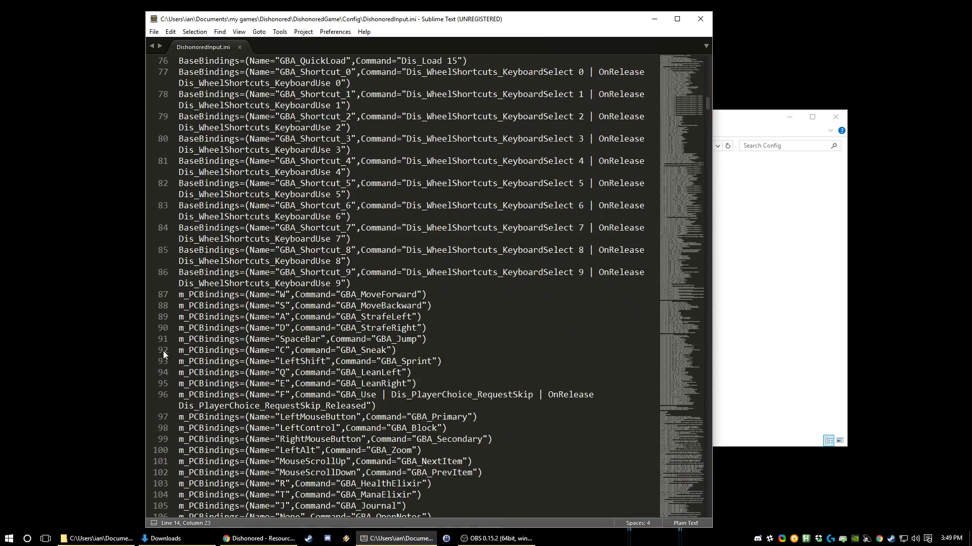
pyautogui.tripleClick(228, 341)
pyautogui.click(227, 343)
pyautogui.scroll(-3, 233, 328)
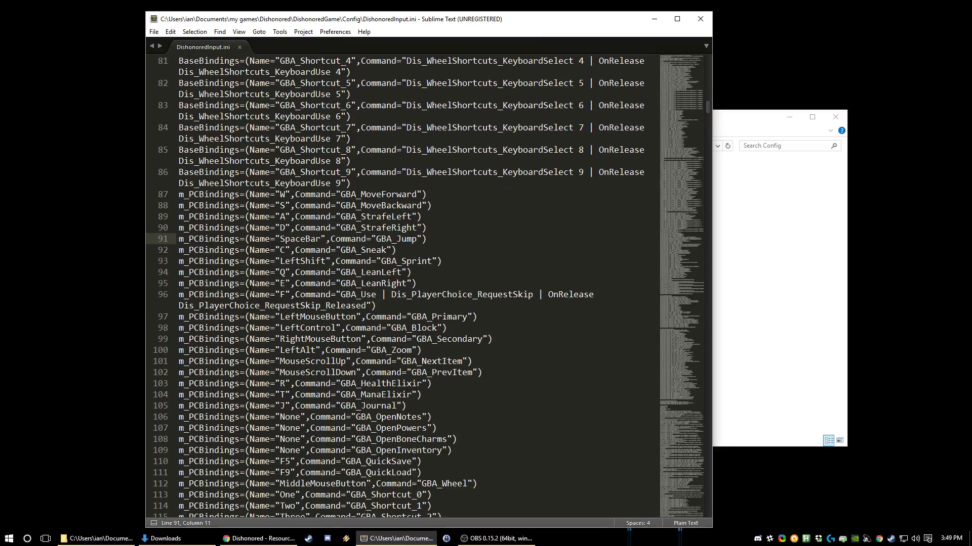
pyautogui.scroll(-3, 250, 294)
pyautogui.scroll(1, 250, 294)
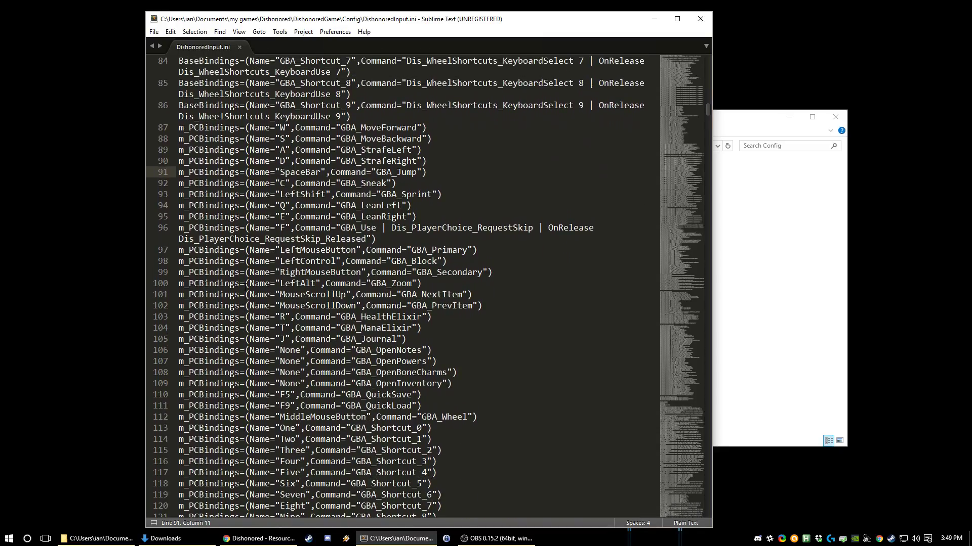
pyautogui.moveTo(178, 228); pyautogui.dragTo(383, 238)
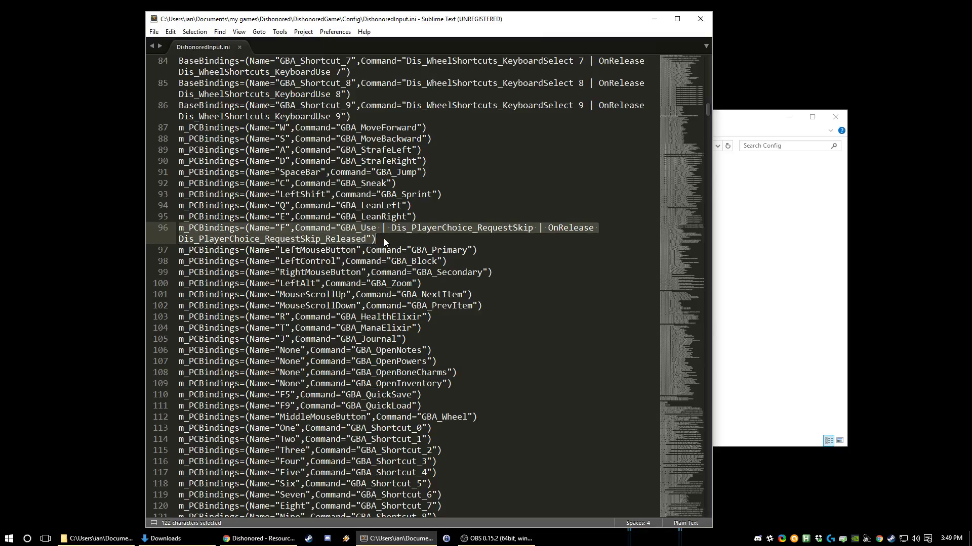
pyautogui.hotkey('ctrl', 'c')
pyautogui.click(400, 238)
pyautogui.press('Return')
pyautogui.hotkey('ctrl', 'v')
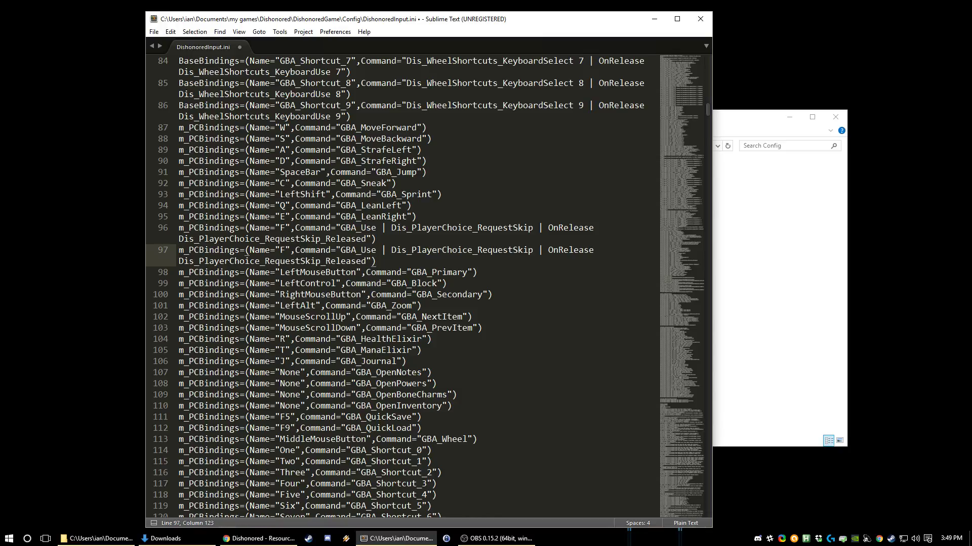
# - Duplicate the m_PCBindings line that binds SpaceBar to GBA_Jump, placing the copy directly below it
pyautogui.moveTo(426, 172); pyautogui.dragTo(177, 173)
pyautogui.hotkey('ctrl', 'c')
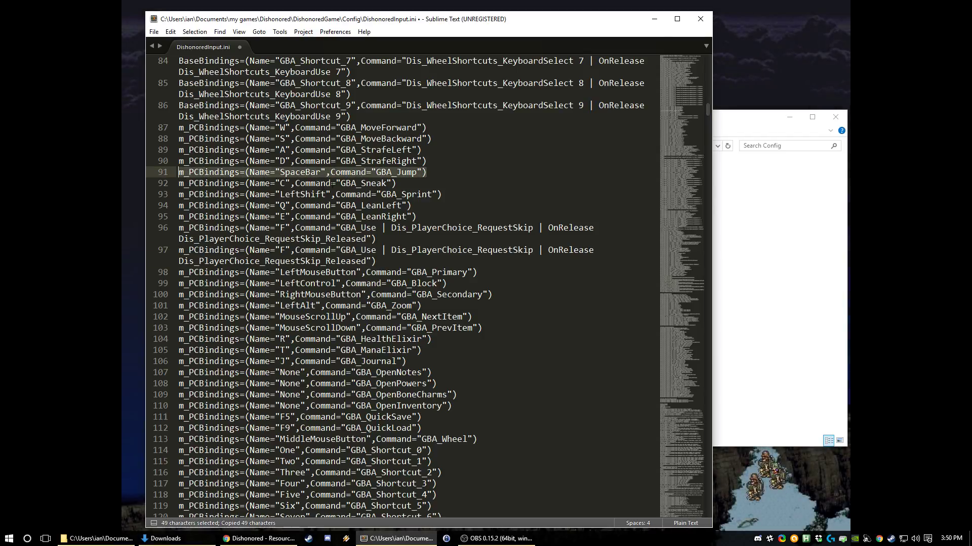
pyautogui.click(451, 172)
pyautogui.press('Return')
pyautogui.hotkey('ctrl', 'v')
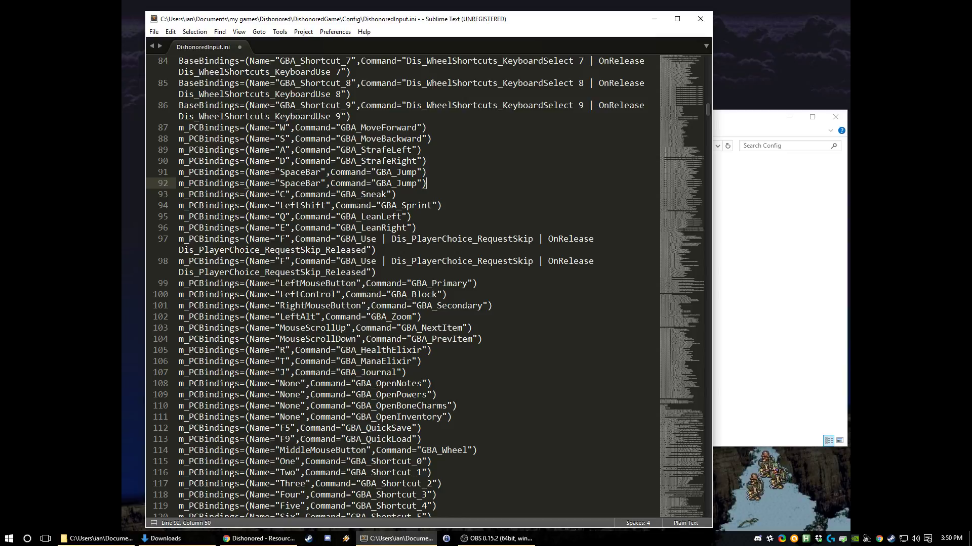
# - Change the key name in the duplicated GBA_Jump binding to MouseScrollUp, copied from the GBA_NextItem line
pyautogui.doubleClick(298, 328)
pyautogui.hotkey('ctrl', 'c')
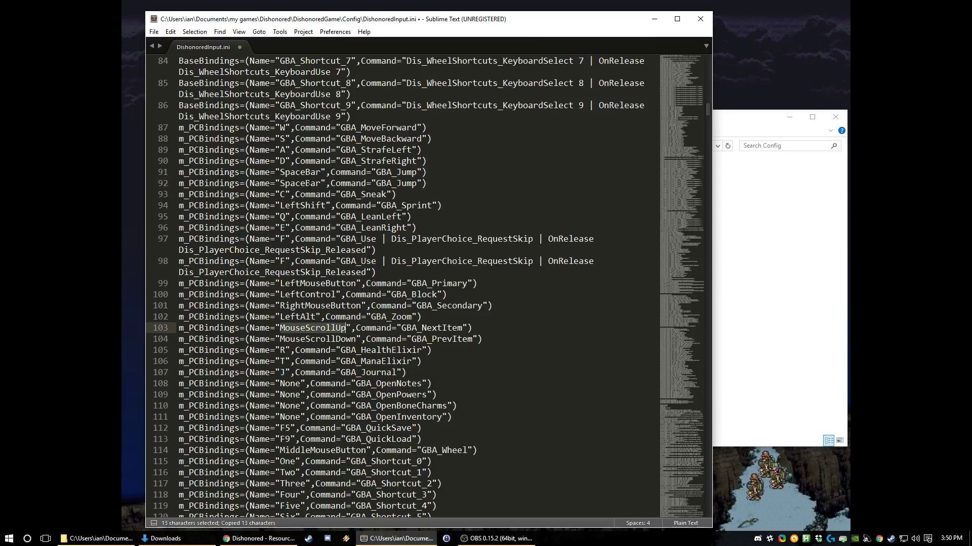
pyautogui.doubleClick(308, 184)
pyautogui.hotkey('ctrl', 'v')
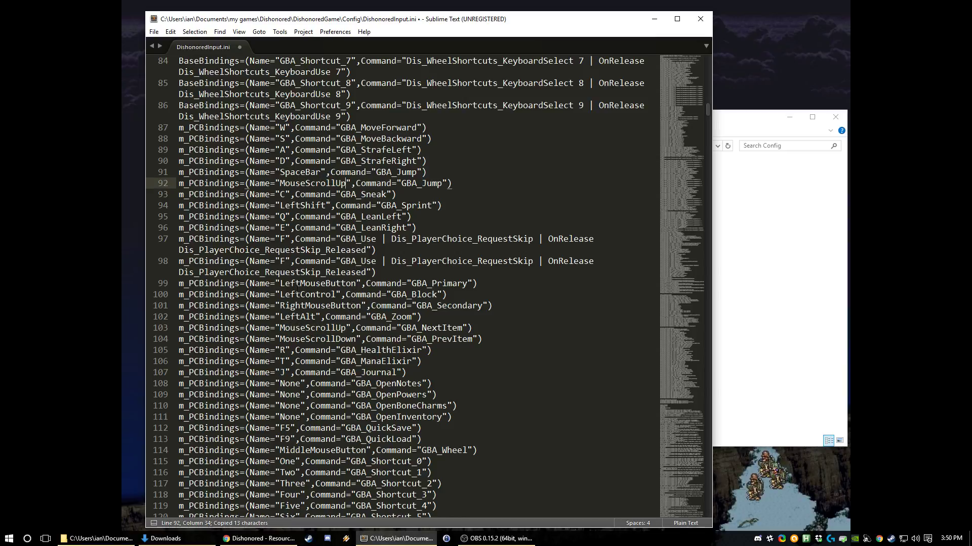
# - Change the key name in the duplicated GBA_Use binding to MouseScrollDown, copied from the GBA_PrevItem line
pyautogui.doubleClick(302, 339)
pyautogui.hotkey('ctrl', 'c')
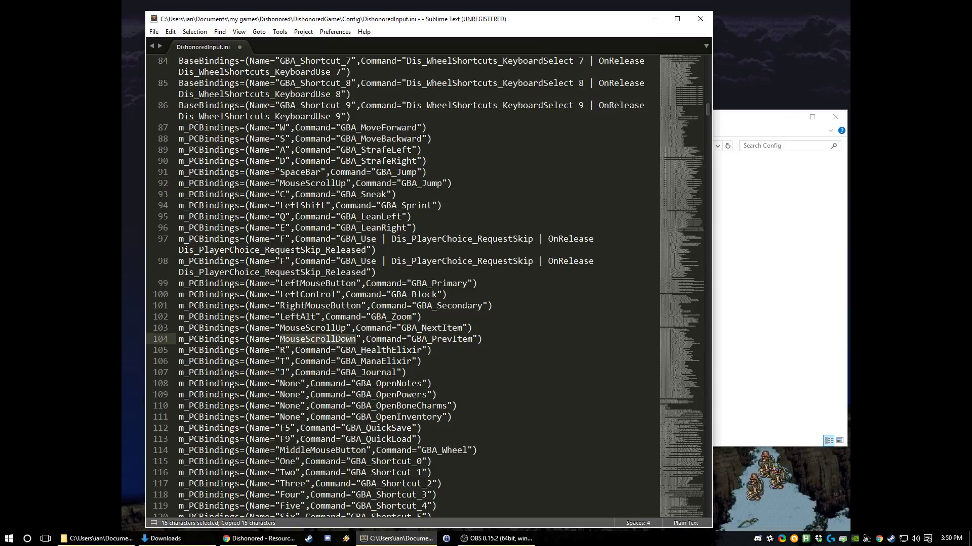
pyautogui.click(285, 261)
pyautogui.press('BackSpace')
pyautogui.hotkey('ctrl', 'v')
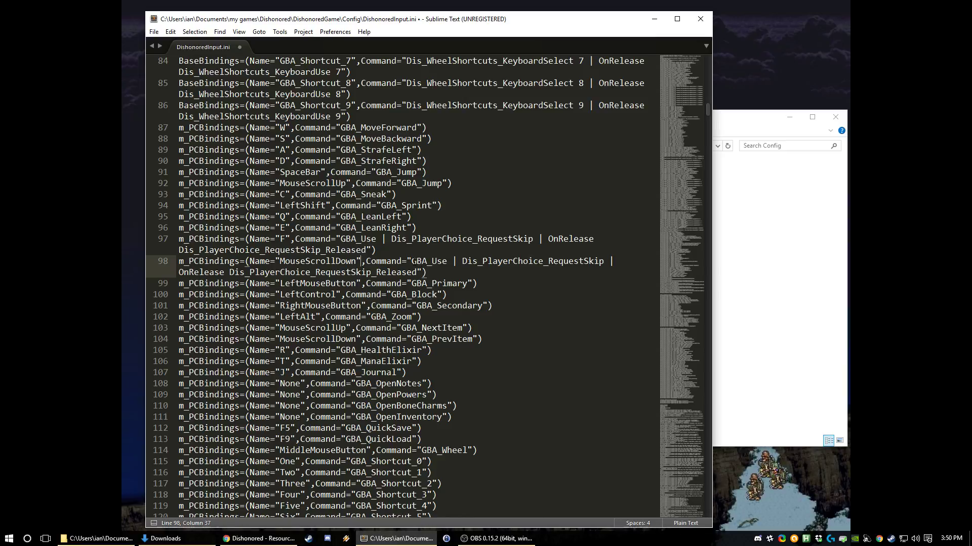
# - Compare the MouseScrollDown and MouseScrollUp binding lines with the original F and SpaceBar bindings for GBA_Use and GBA_Jump
pyautogui.moveTo(413, 261); pyautogui.dragTo(416, 273)
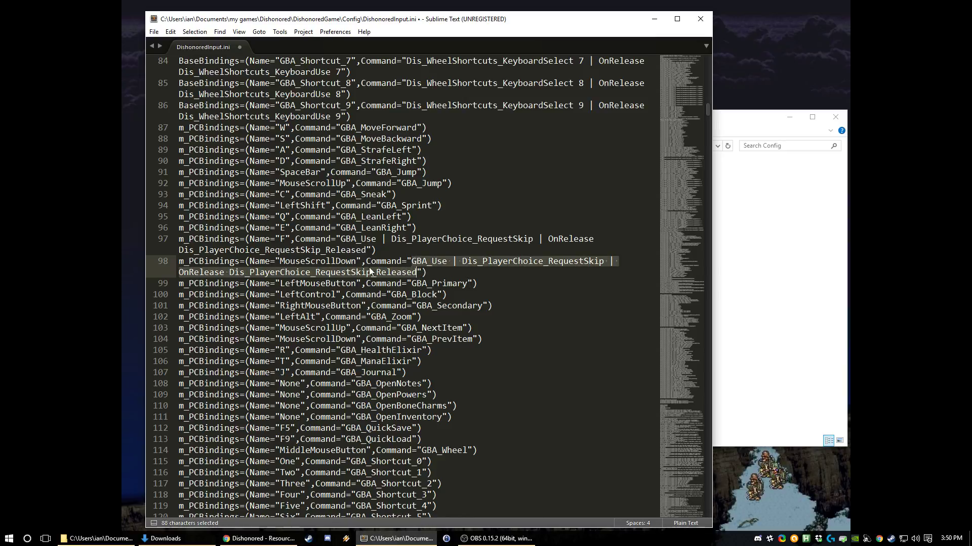
pyautogui.moveTo(340, 239); pyautogui.dragTo(372, 250)
pyautogui.click(352, 249)
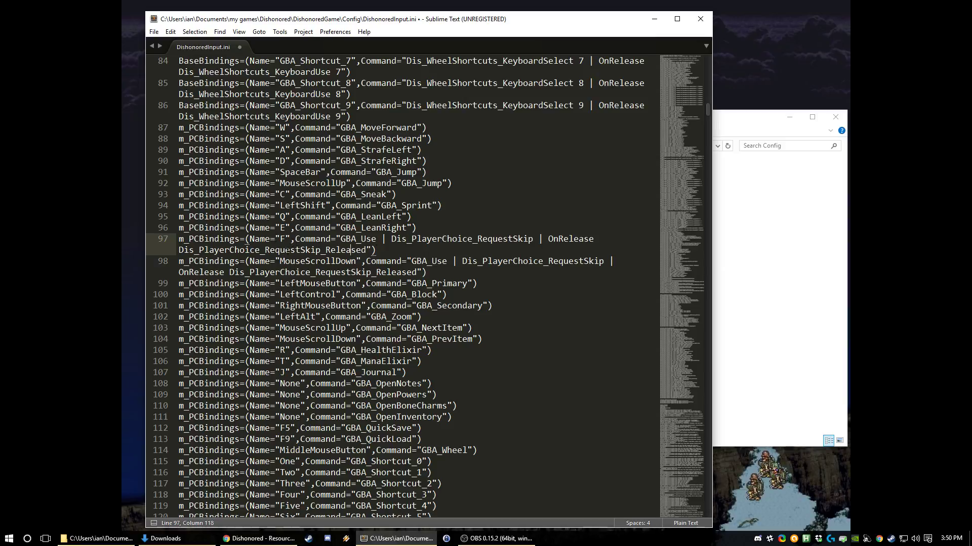
pyautogui.click(425, 183)
pyautogui.doubleClick(425, 183)
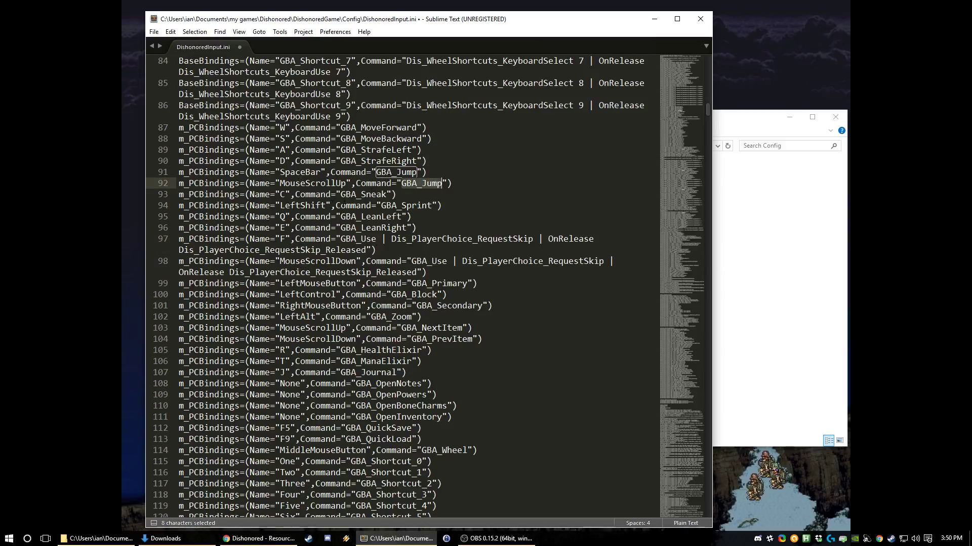
pyautogui.doubleClick(303, 261)
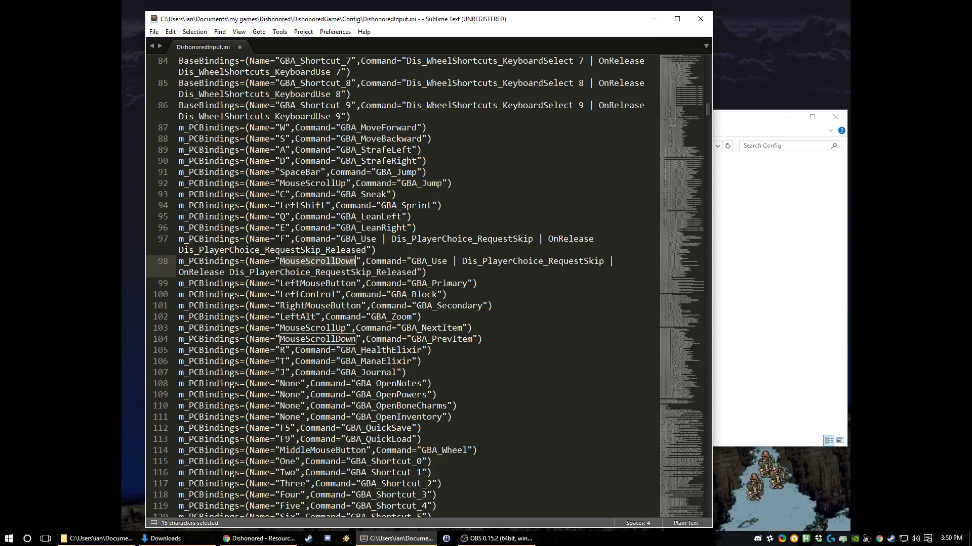
pyautogui.click(280, 239)
pyautogui.click(283, 239)
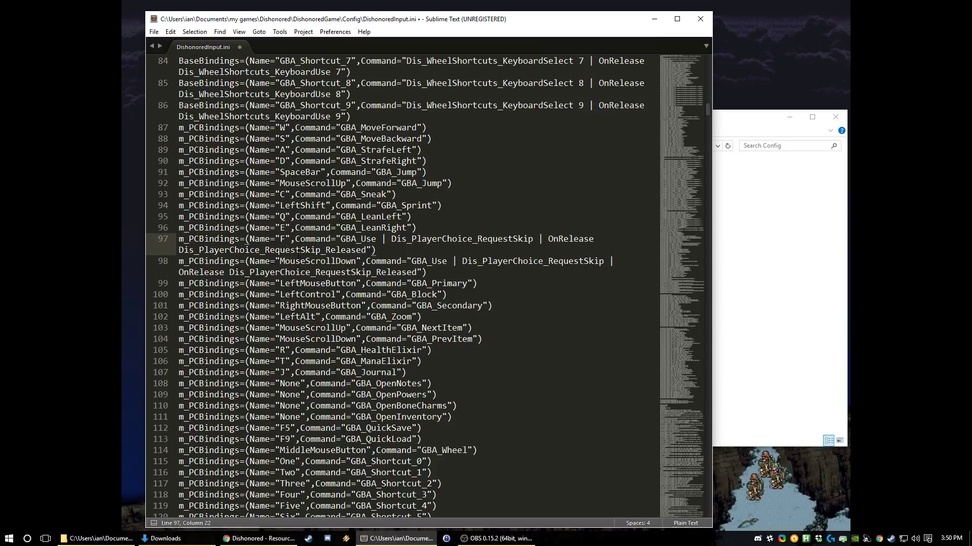
# - Save DishonoredInput.ini, close the file and minimize the text editor
pyautogui.hotkey('ctrl', 's')
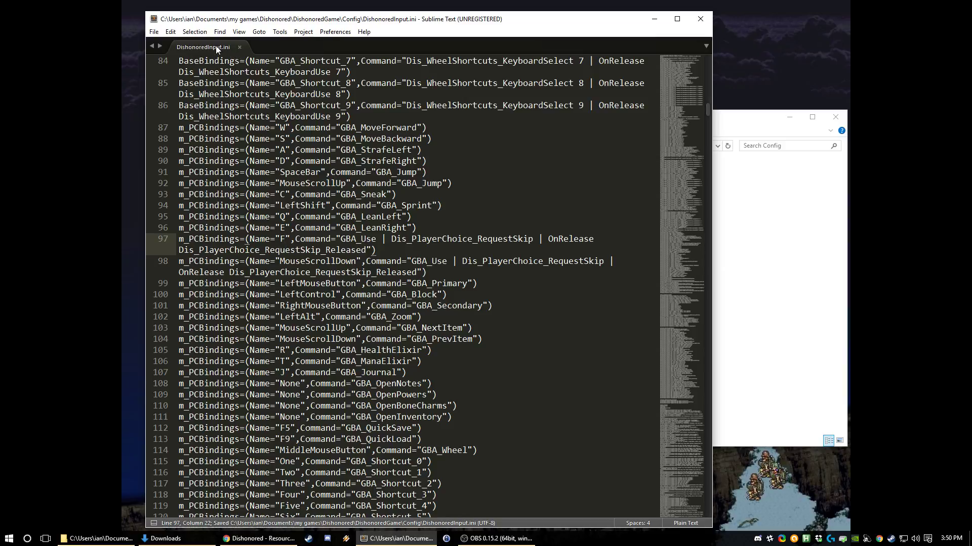
pyautogui.click(239, 47)
pyautogui.click(654, 20)
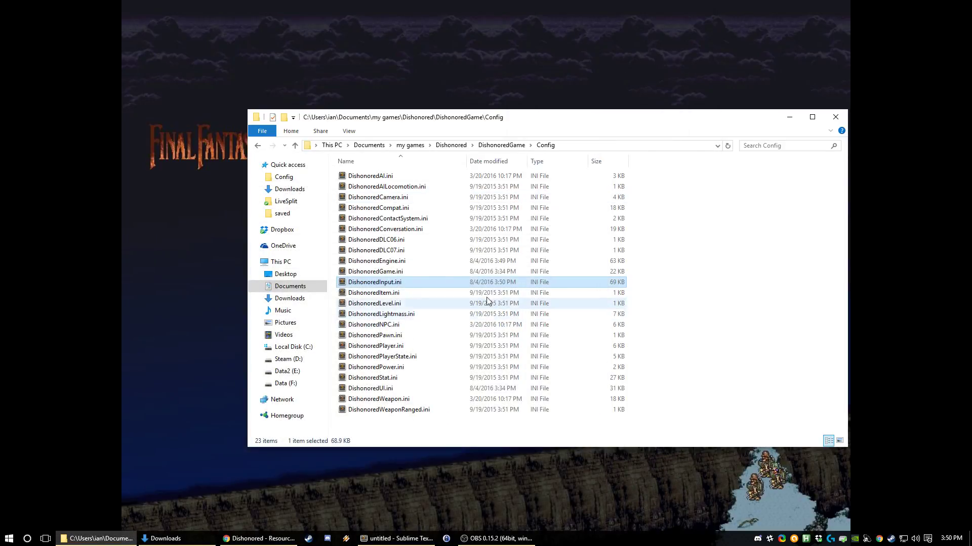
# - Set the Read-only attribute on DishonoredInput.ini in its file properties
pyautogui.rightClick(388, 278)
pyautogui.click(434, 499)
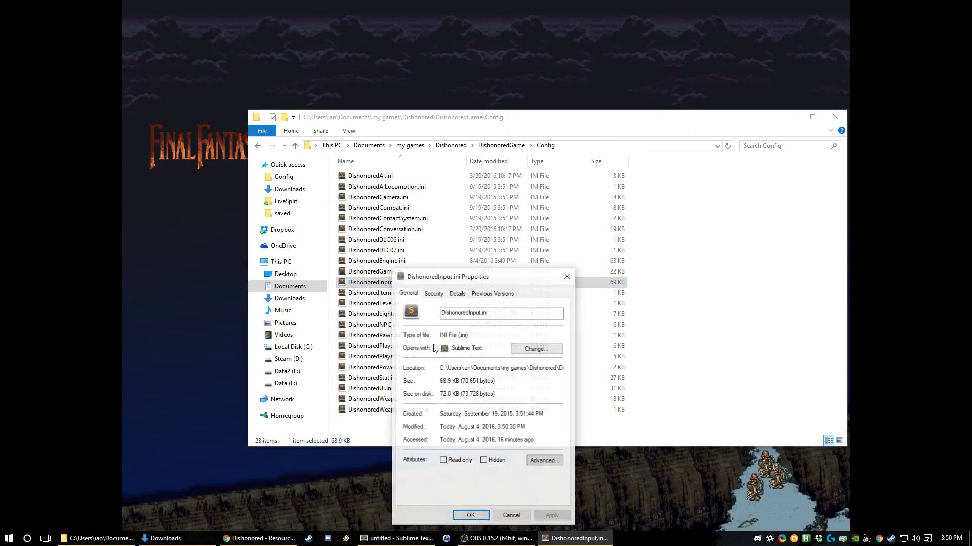
pyautogui.click(457, 464)
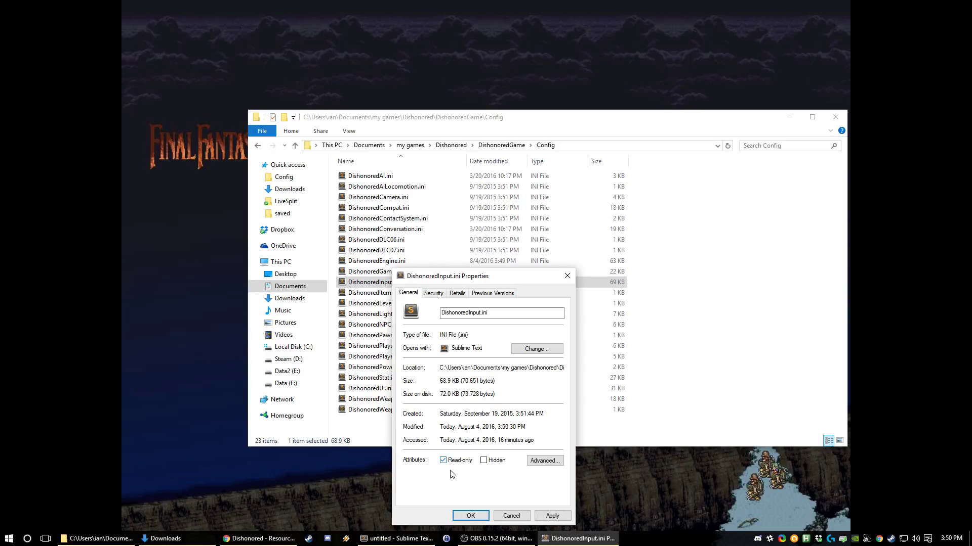
pyautogui.click(471, 516)
# - Set the Read-only attribute on DishonoredEngine.ini in its file properties, then minimize the Config folder window
pyautogui.rightClick(393, 260)
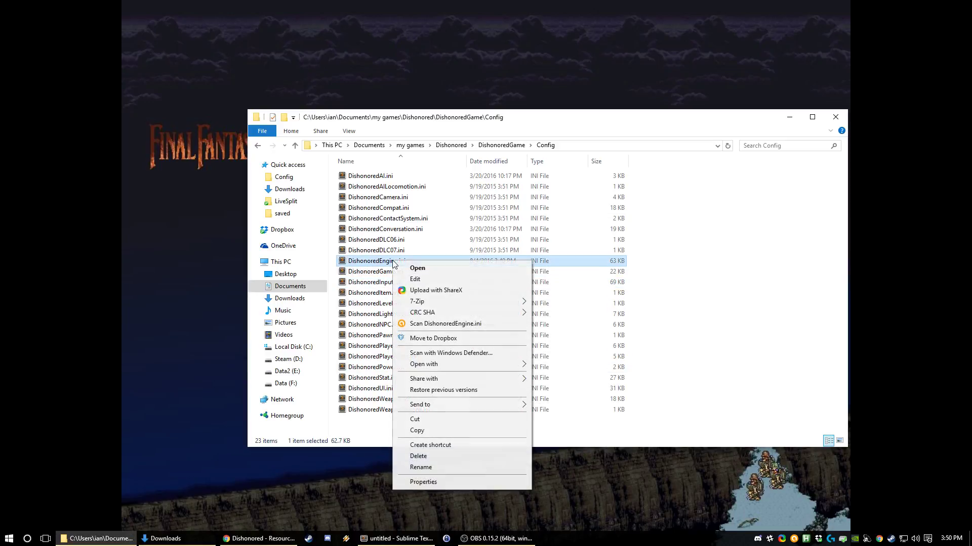
pyautogui.click(446, 483)
pyautogui.click(447, 453)
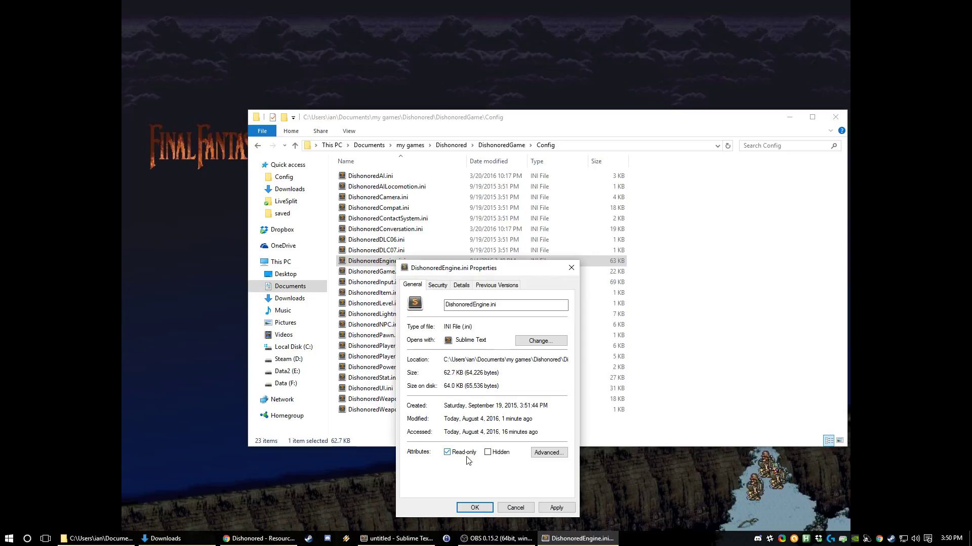
pyautogui.click(475, 509)
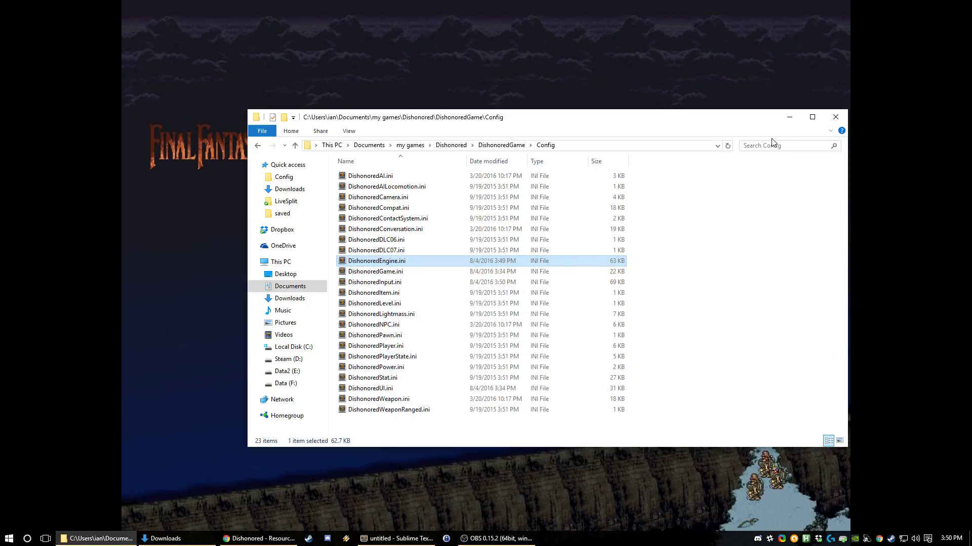
pyautogui.click(789, 118)
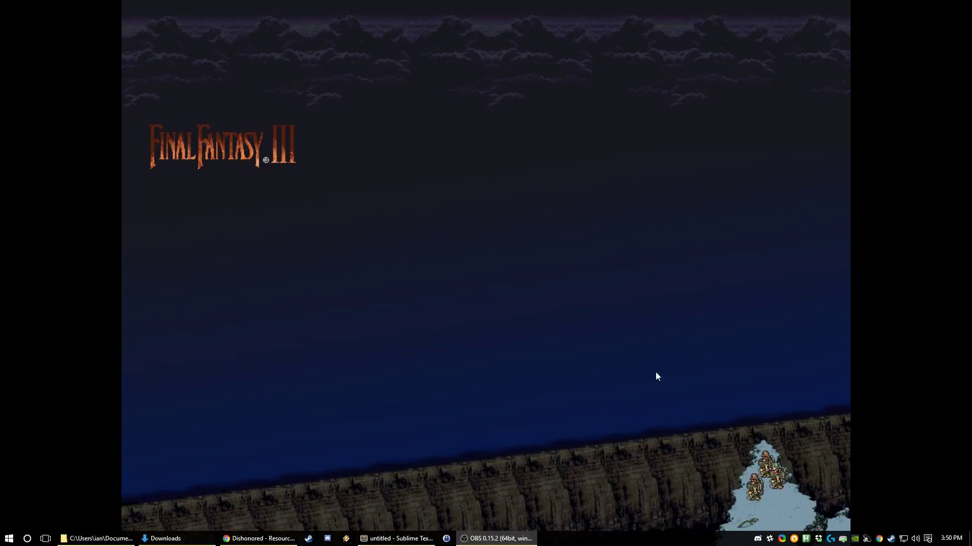
# - Launch Dishonored and check the downloadable content in its mission selection, then return to the main menu
pyautogui.rightClick(891, 538)
pyautogui.click(815, 394)
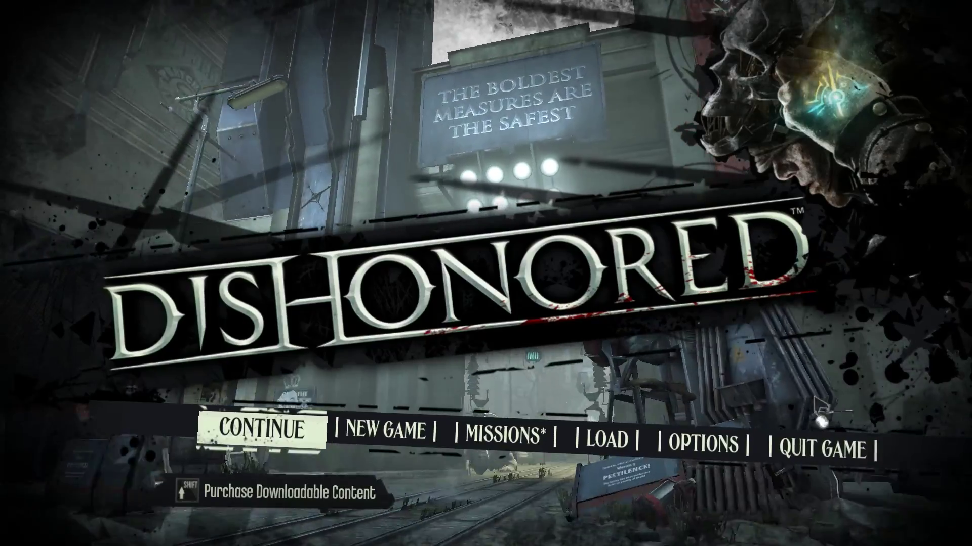
pyautogui.click(540, 468)
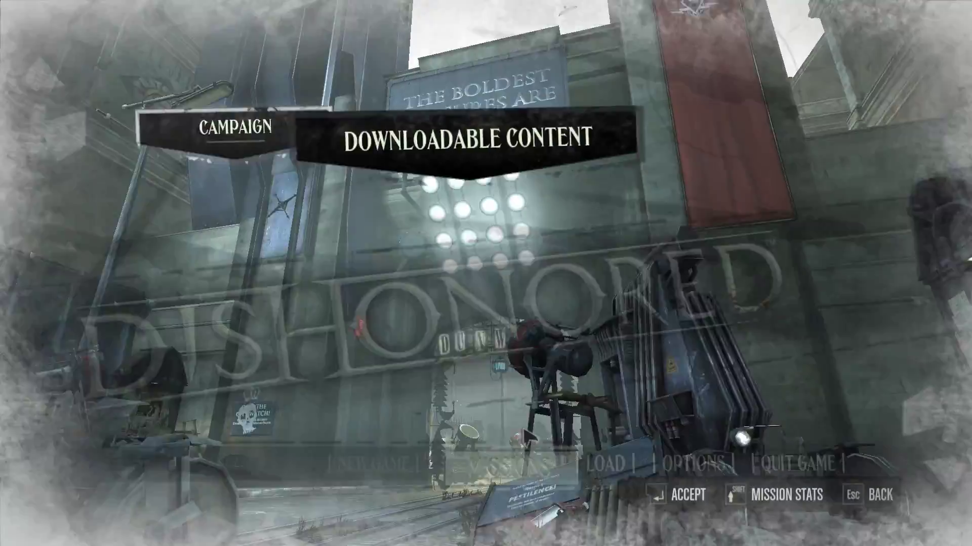
pyautogui.press('Tab')
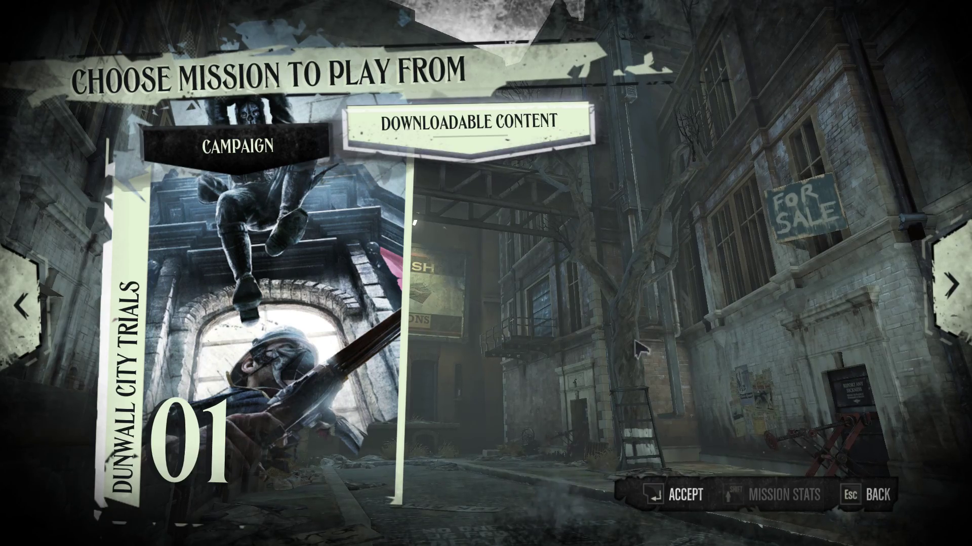
pyautogui.press('Escape')
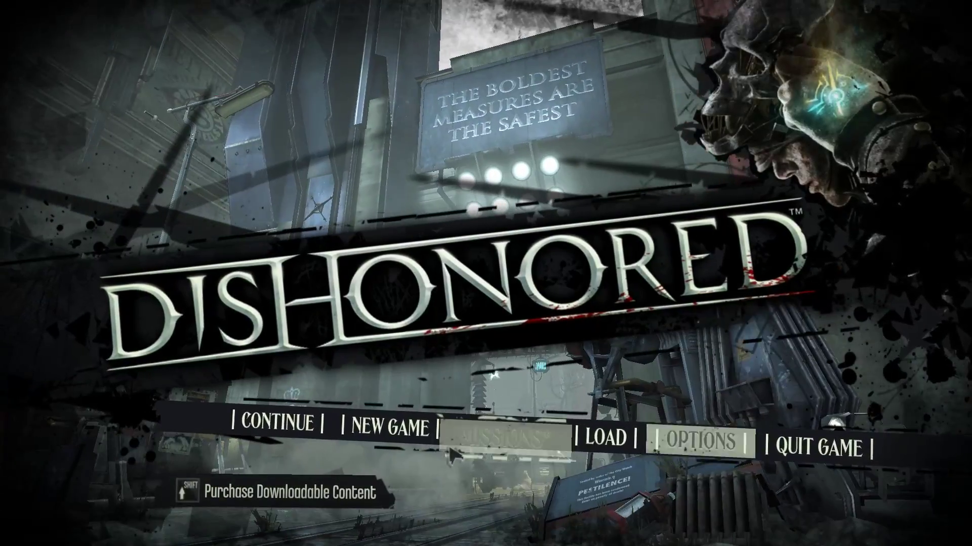
# - Open the gameplay options and toggle Auto Use Mana Elixir, leaving it set to On
pyautogui.click(674, 442)
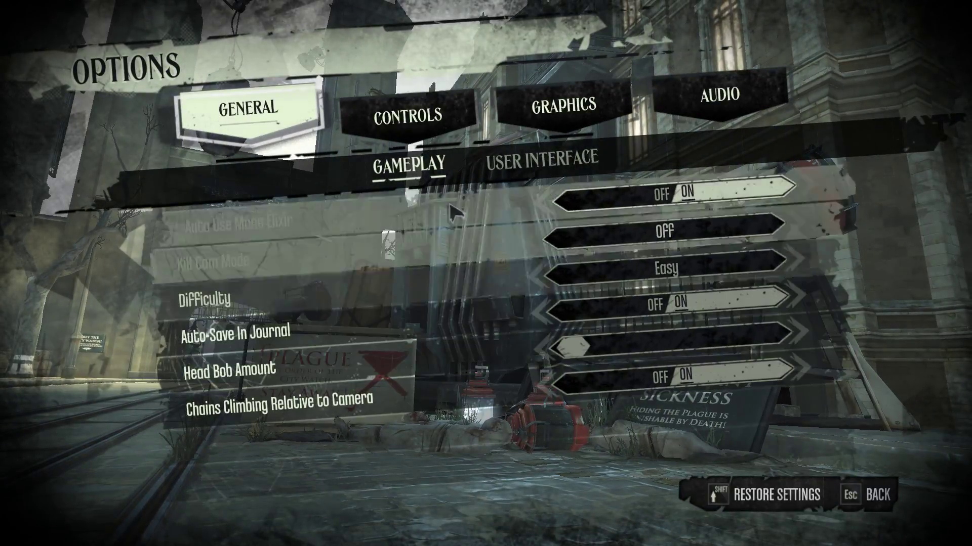
pyautogui.click(669, 210)
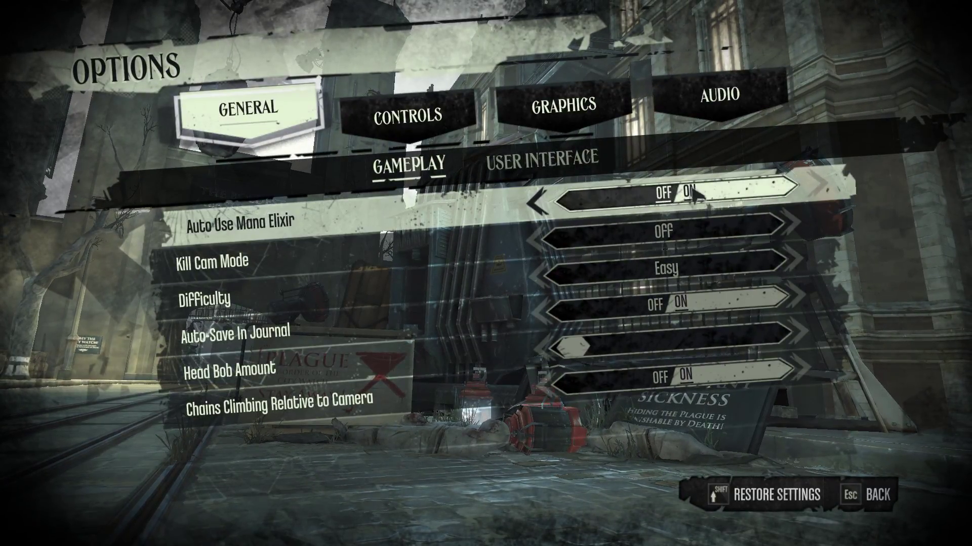
pyautogui.click(686, 203)
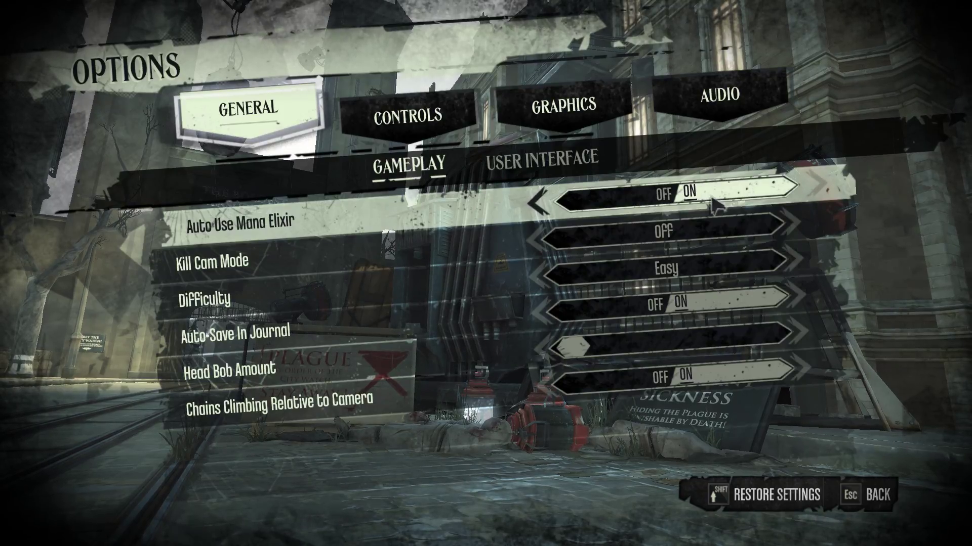
pyautogui.click(680, 203)
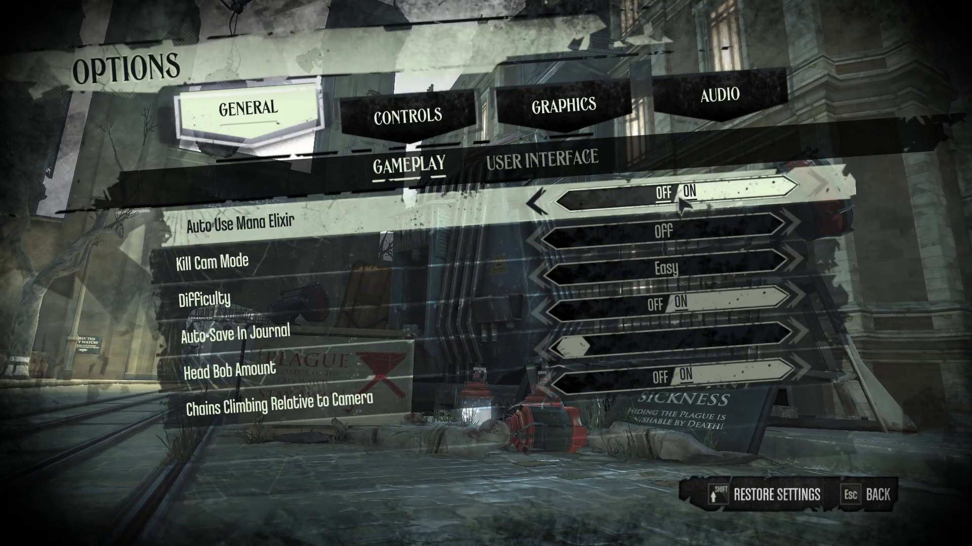
pyautogui.click(703, 204)
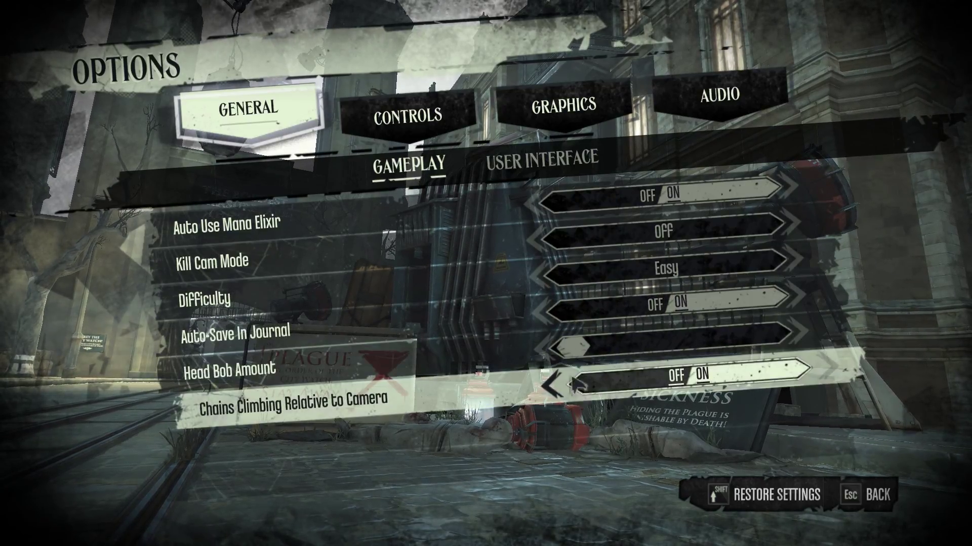
# - Examine the general user interface options from Show Health/Mana Gauges down to Crosshair Opacity
pyautogui.click(543, 160)
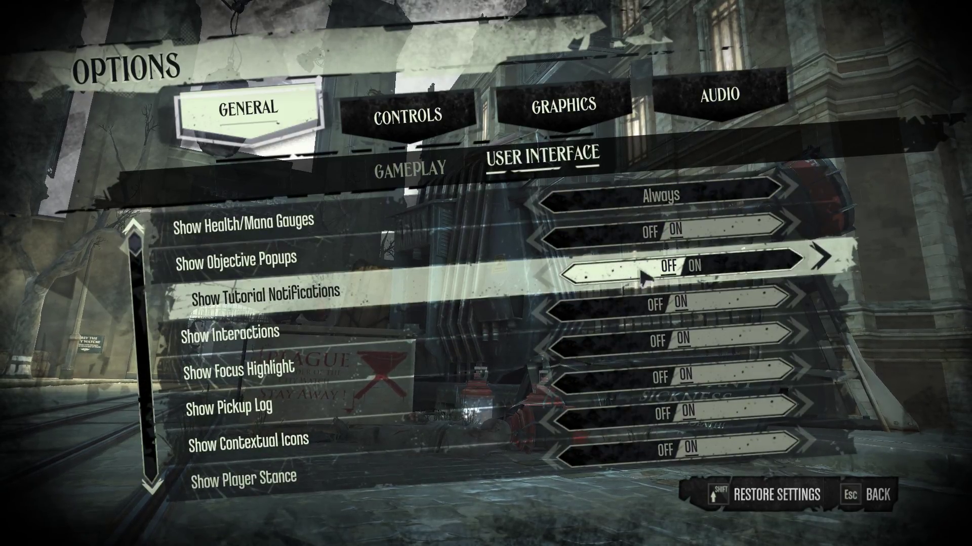
pyautogui.scroll(-7, 529, 295)
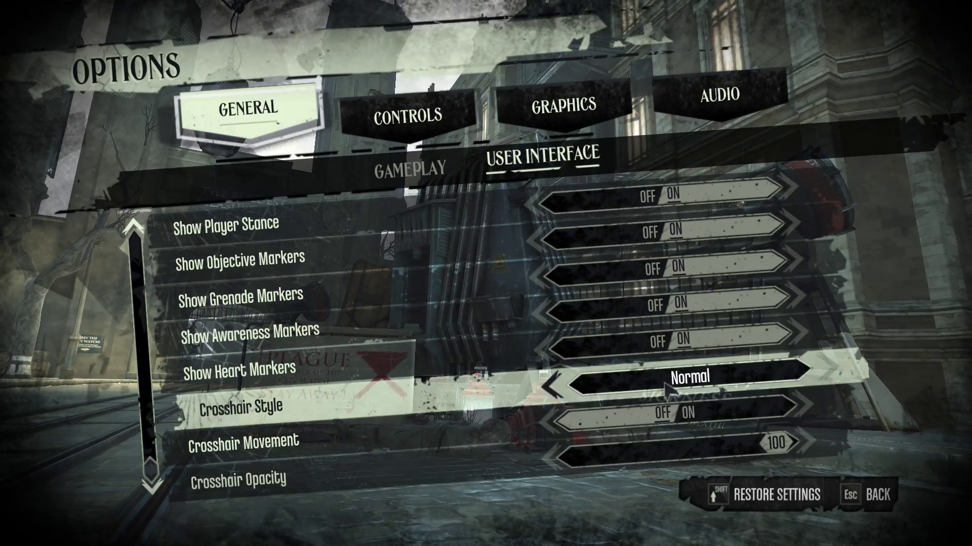
# - Examine the keyboard mapping in the controls options, from Move Forward down to Block/Choke
pyautogui.click(420, 113)
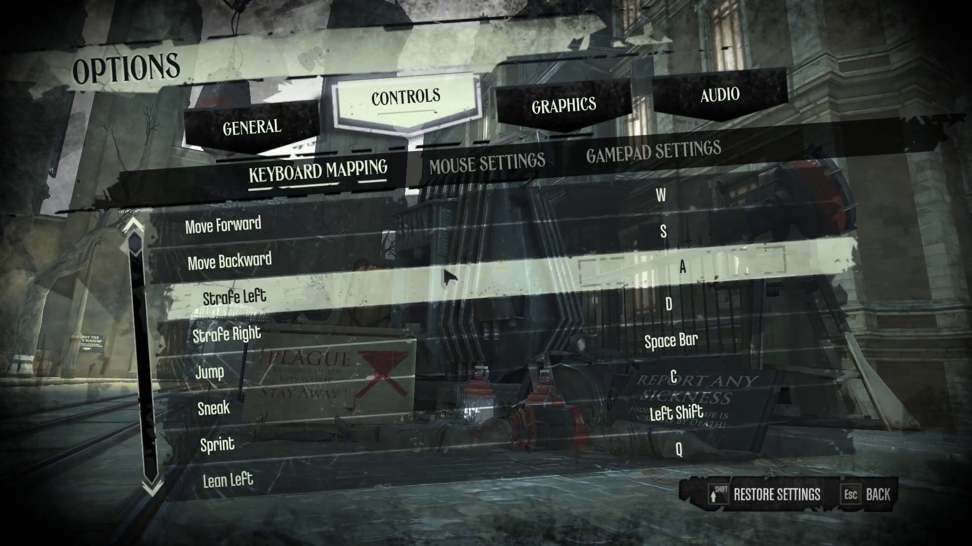
pyautogui.scroll(-1, 526, 250)
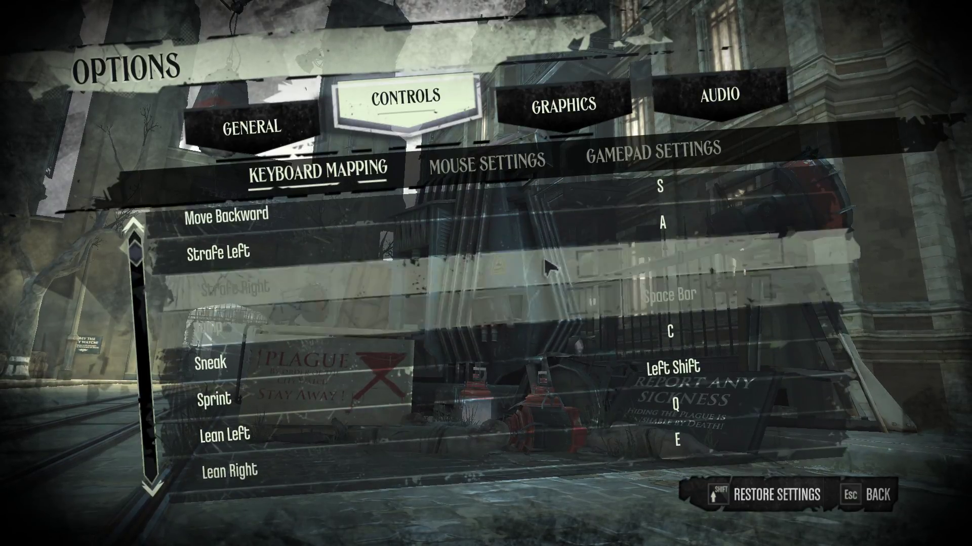
pyautogui.scroll(-1, 536, 242)
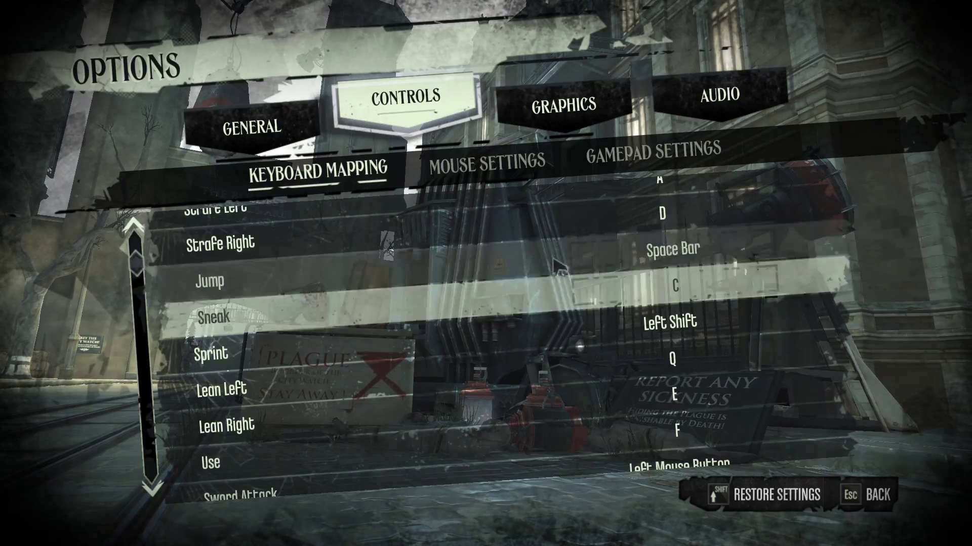
pyautogui.scroll(2, 549, 314)
pyautogui.scroll(-3, 544, 334)
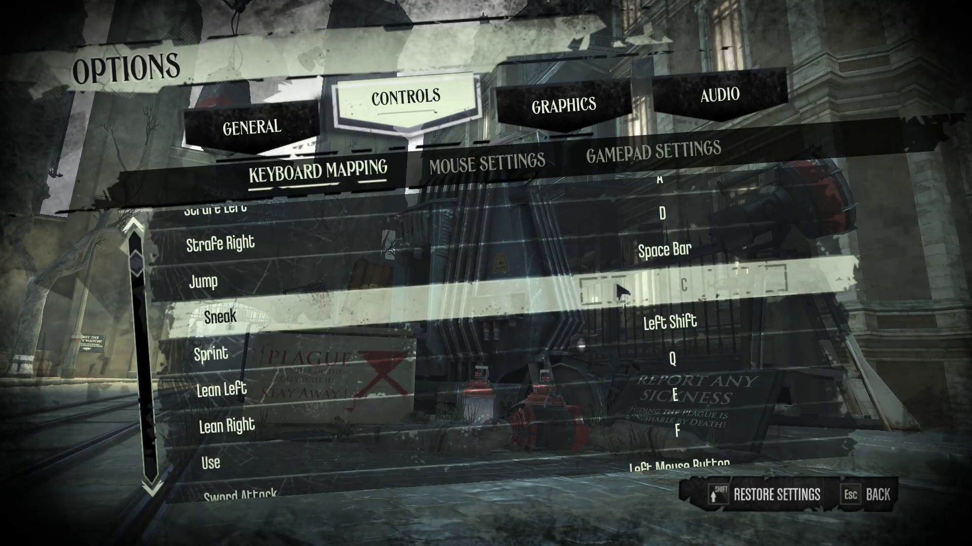
pyautogui.scroll(-1, 619, 289)
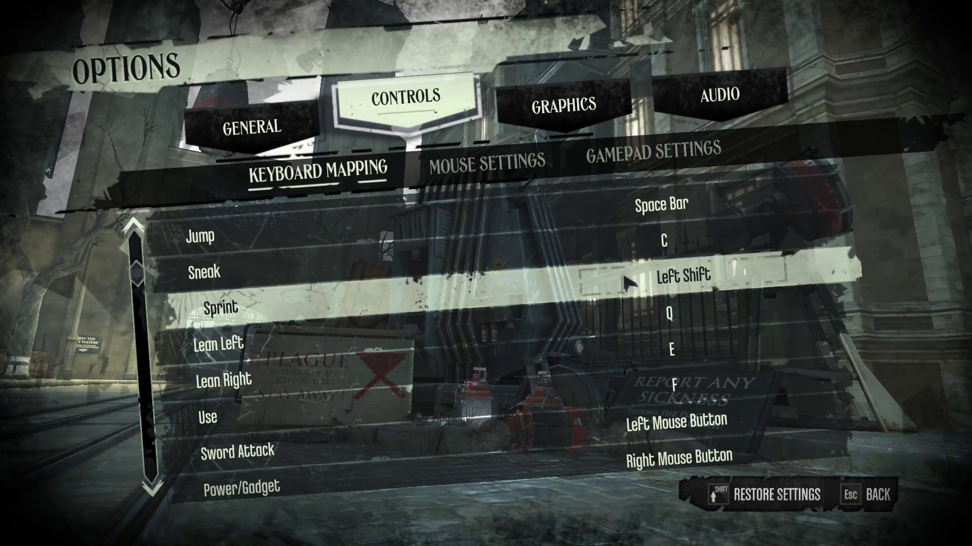
pyautogui.scroll(-2, 630, 294)
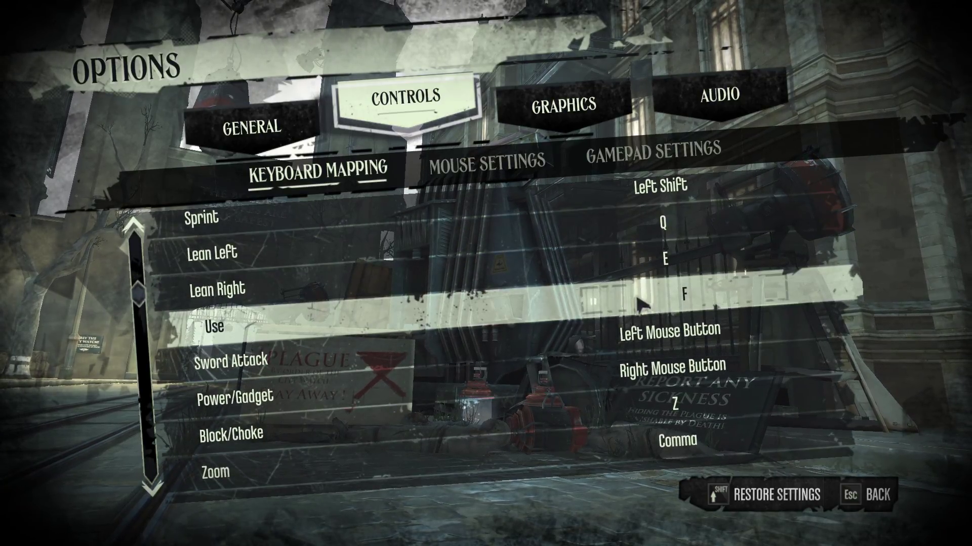
pyautogui.scroll(-1, 639, 303)
pyautogui.scroll(-2, 623, 309)
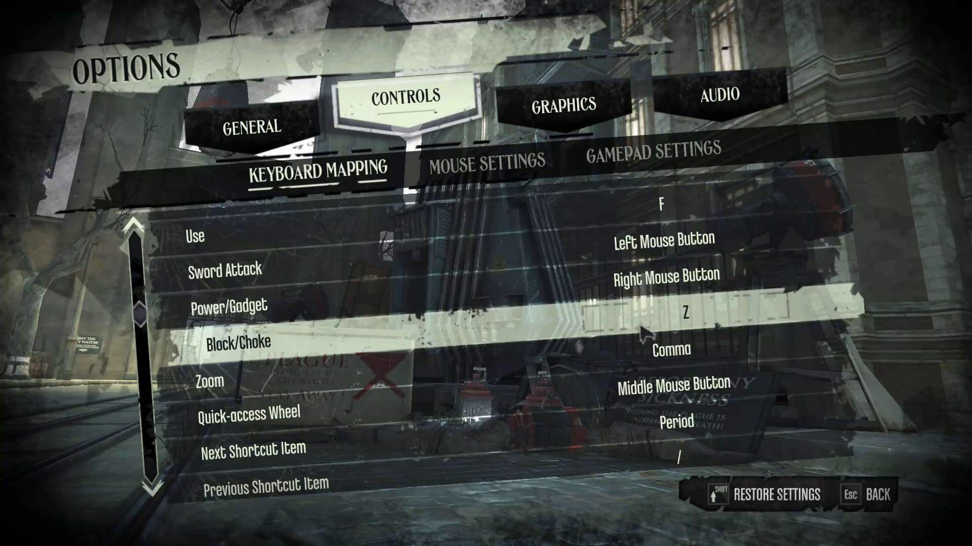
pyautogui.scroll(-1, 644, 332)
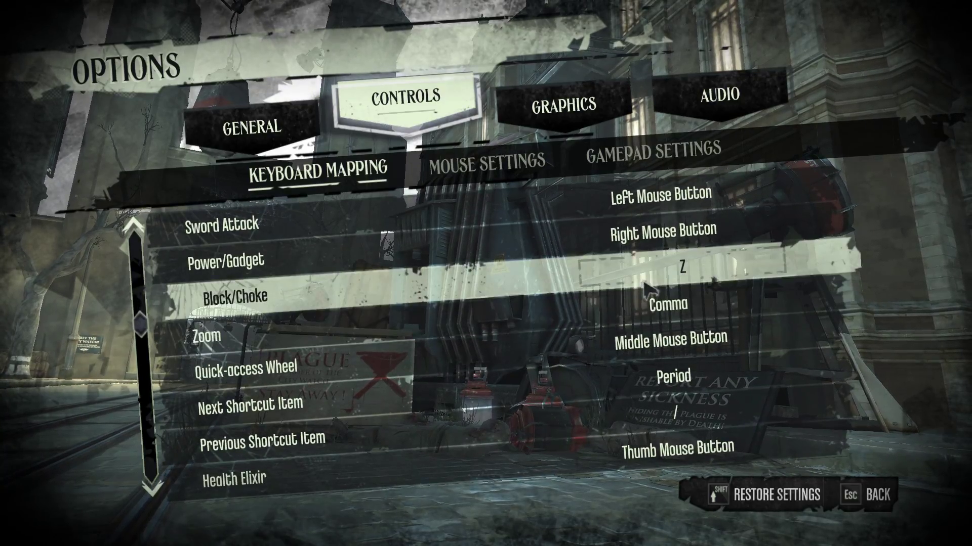
# - Examine the remaining keyboard bindings, from Zoom and the elixirs down to Shortcut 10
pyautogui.scroll(-1, 638, 265)
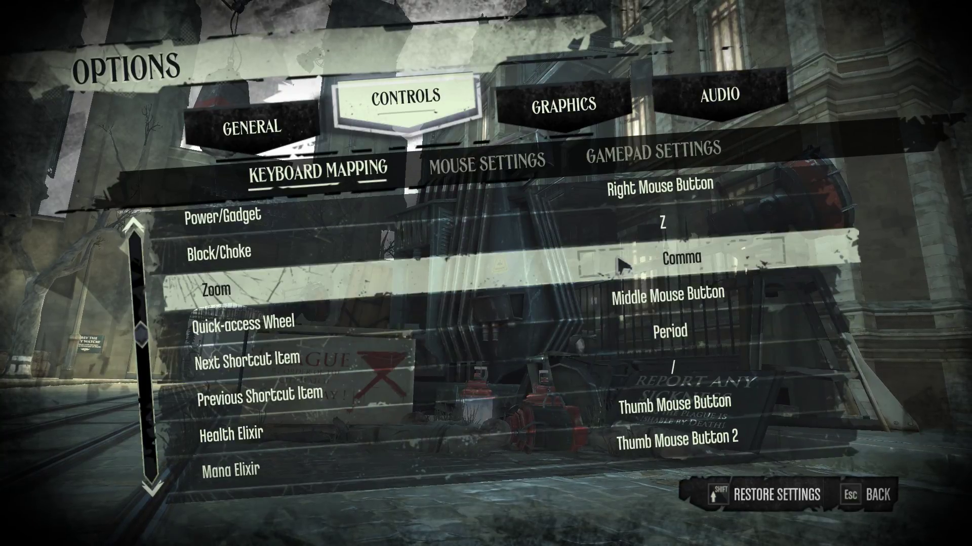
pyautogui.scroll(-3, 627, 308)
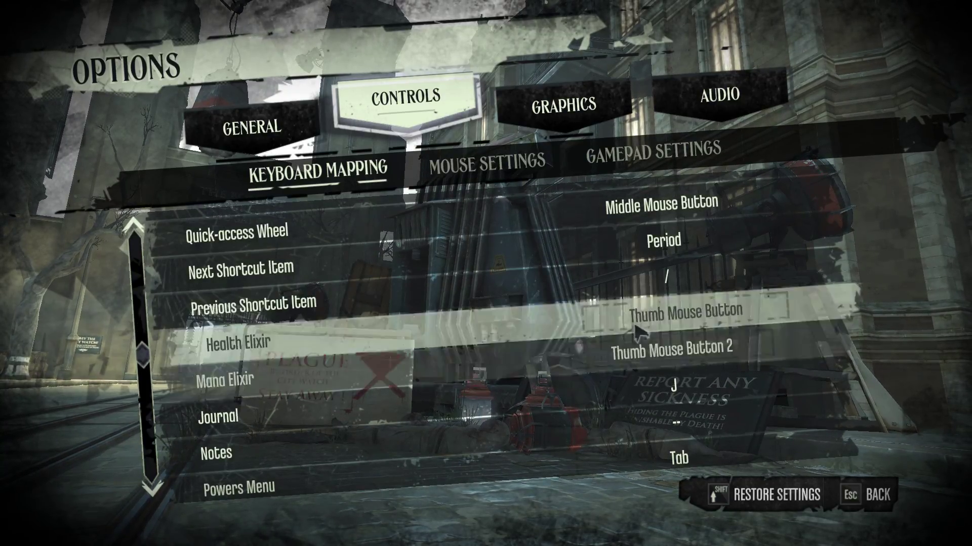
pyautogui.scroll(-3, 630, 355)
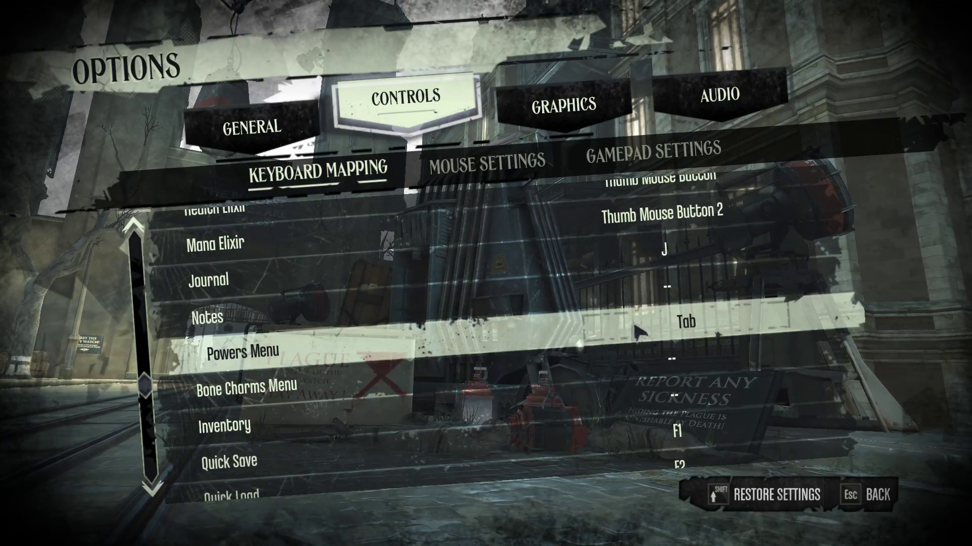
pyautogui.scroll(-3, 627, 326)
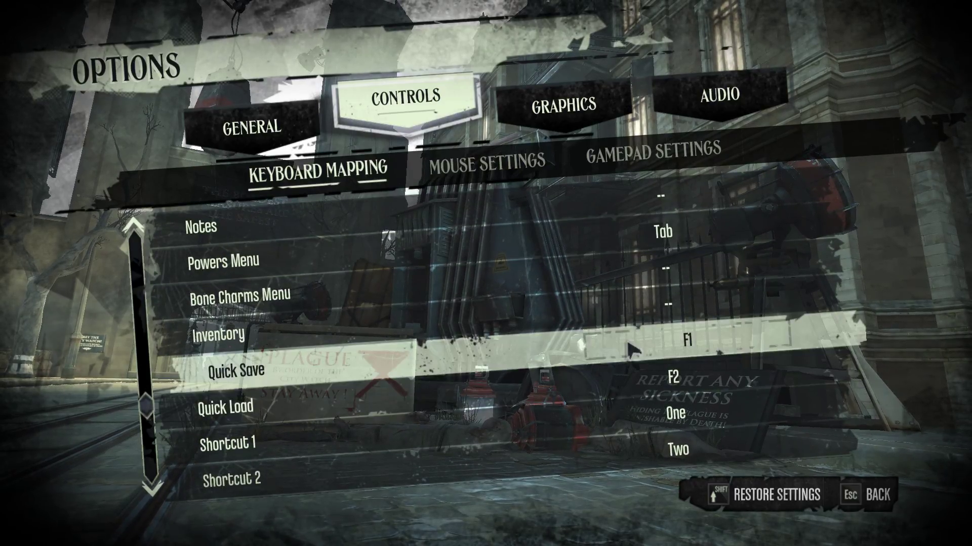
pyautogui.scroll(-6, 630, 344)
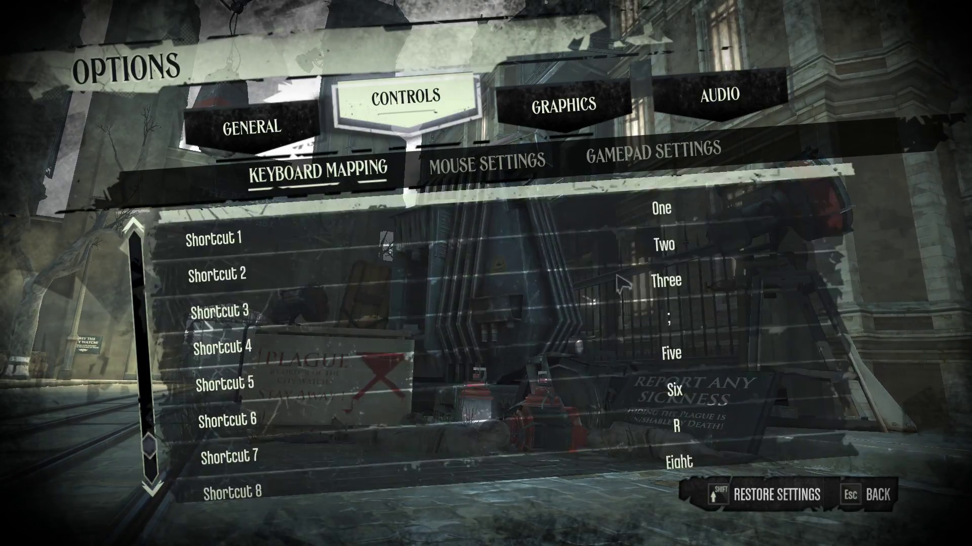
pyautogui.scroll(-2, 603, 263)
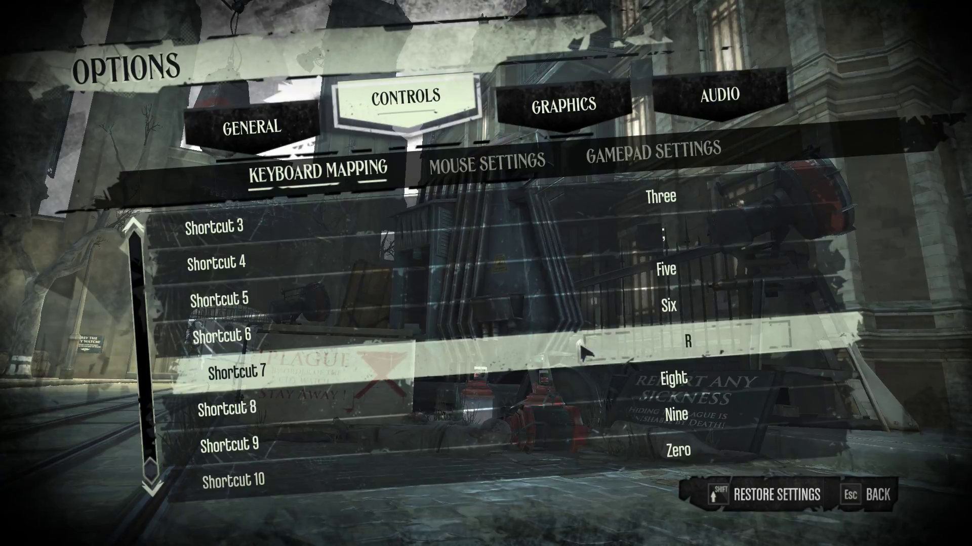
# - Check the mouse settings and the graphics options, including the fullscreen, vertical sync and resolution video settings
pyautogui.click(514, 163)
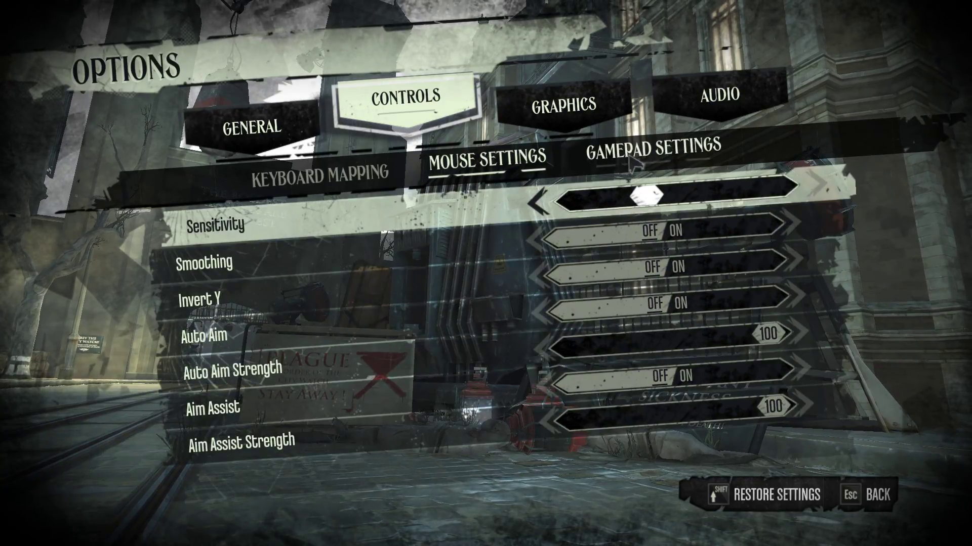
pyautogui.click(572, 107)
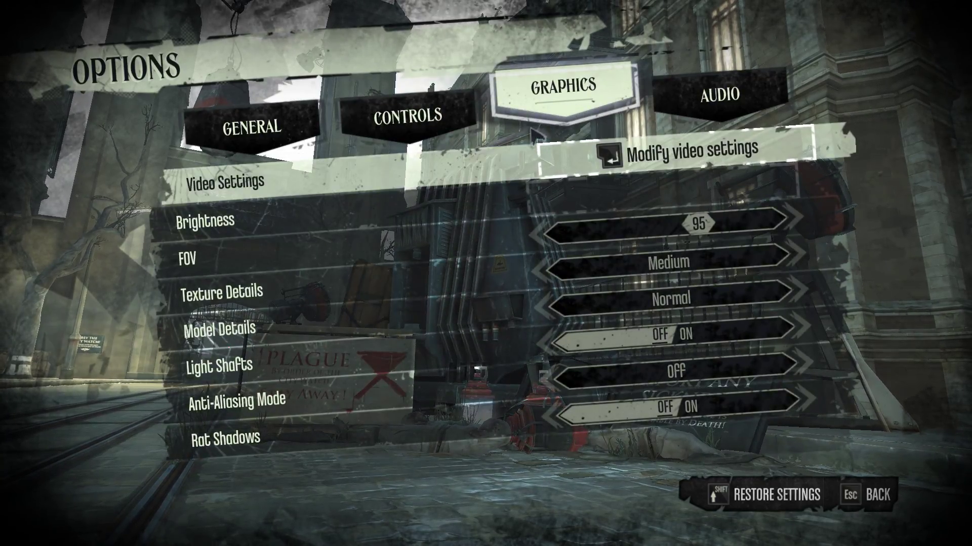
pyautogui.click(612, 154)
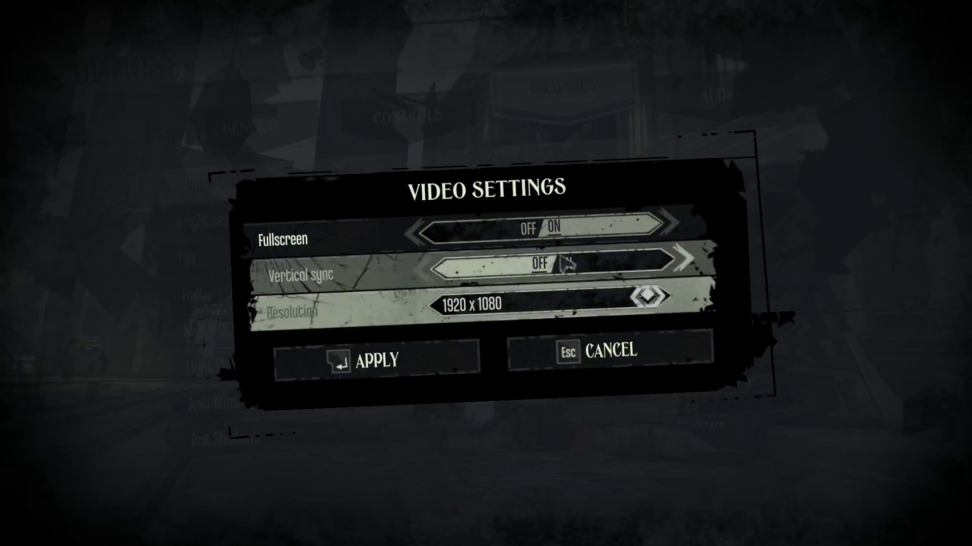
pyautogui.click(549, 344)
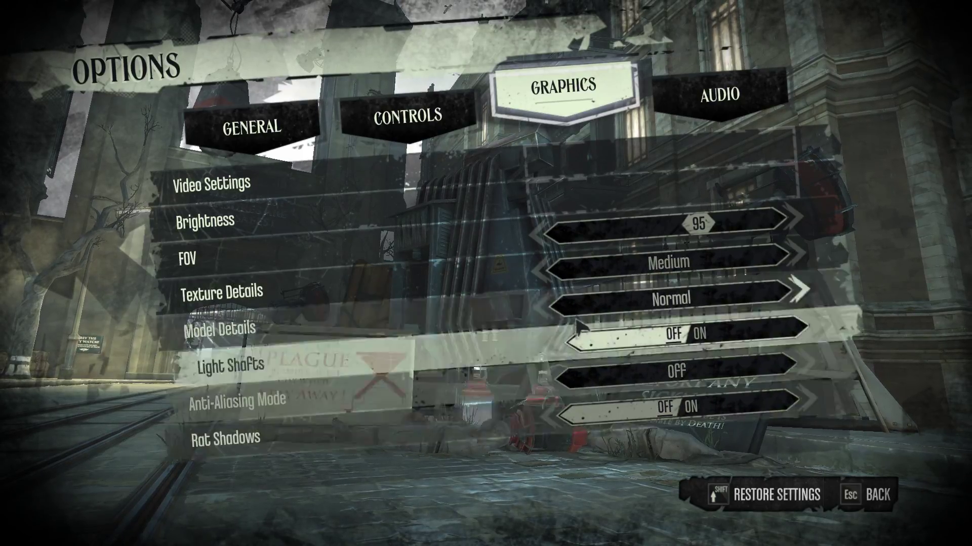
# - Check the audio options and the difficulty levels offered for a new game, then return to the main menu
pyautogui.press('e')
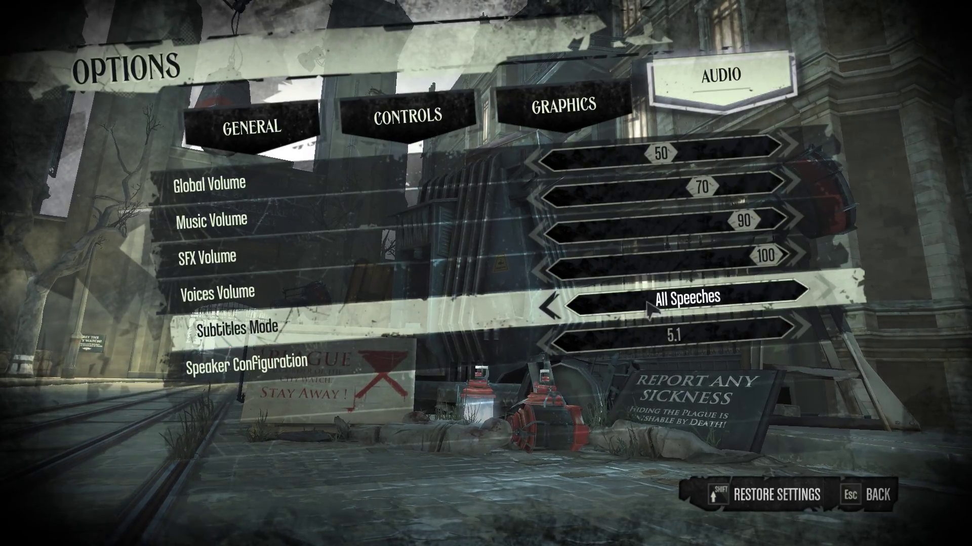
pyautogui.press('Escape')
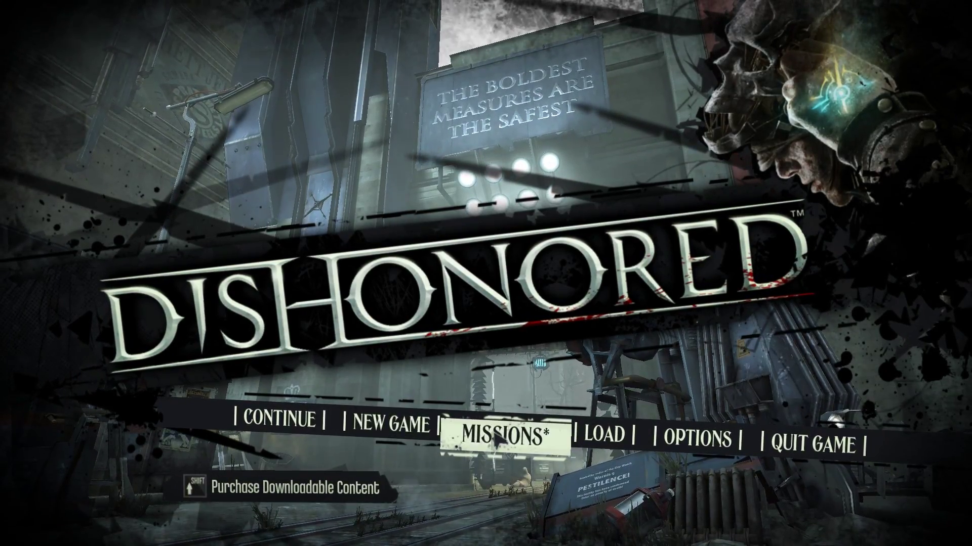
pyautogui.click(393, 427)
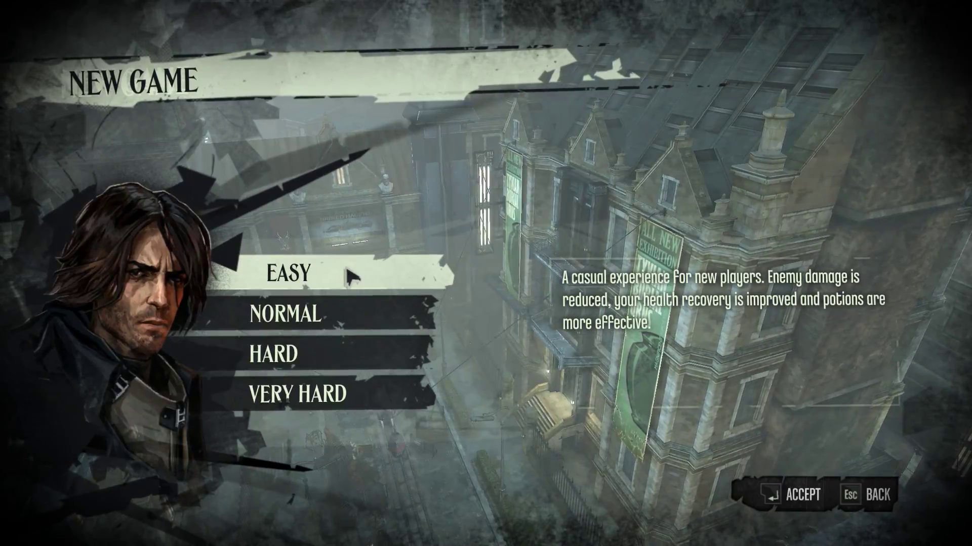
pyautogui.press('Escape')
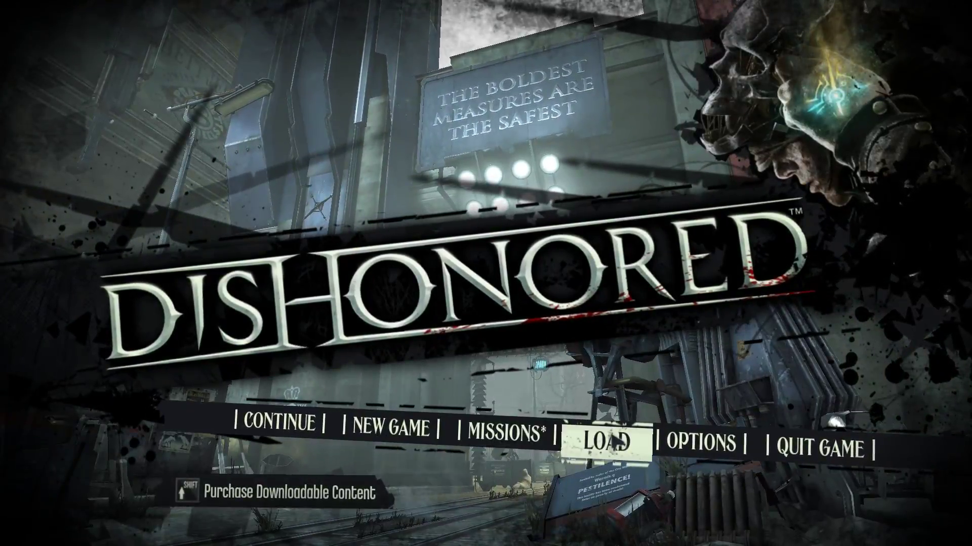
# - Load a Returning Home save from the main menu and enter the Dunwall Tower level
pyautogui.click(616, 441)
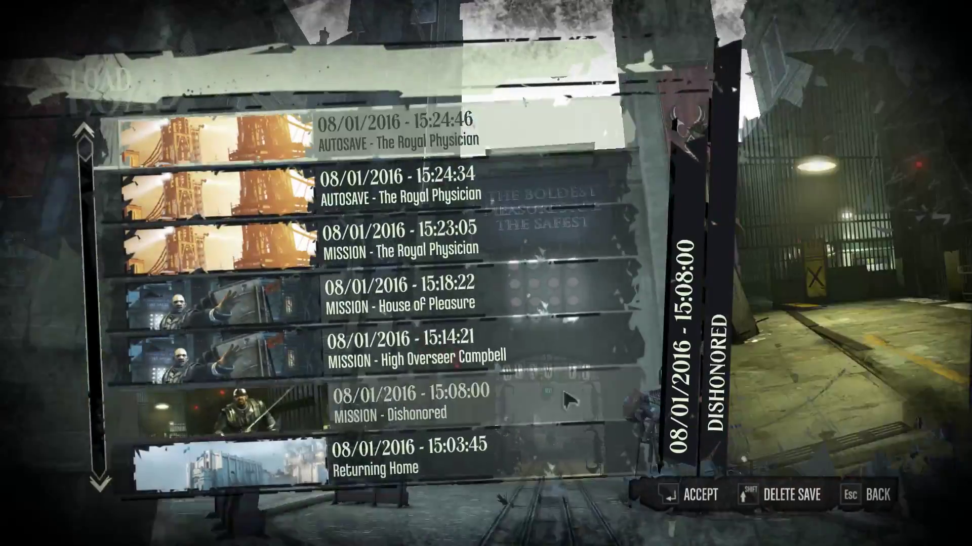
pyautogui.scroll(-5, 506, 405)
pyautogui.click(450, 476)
pyautogui.click(375, 384)
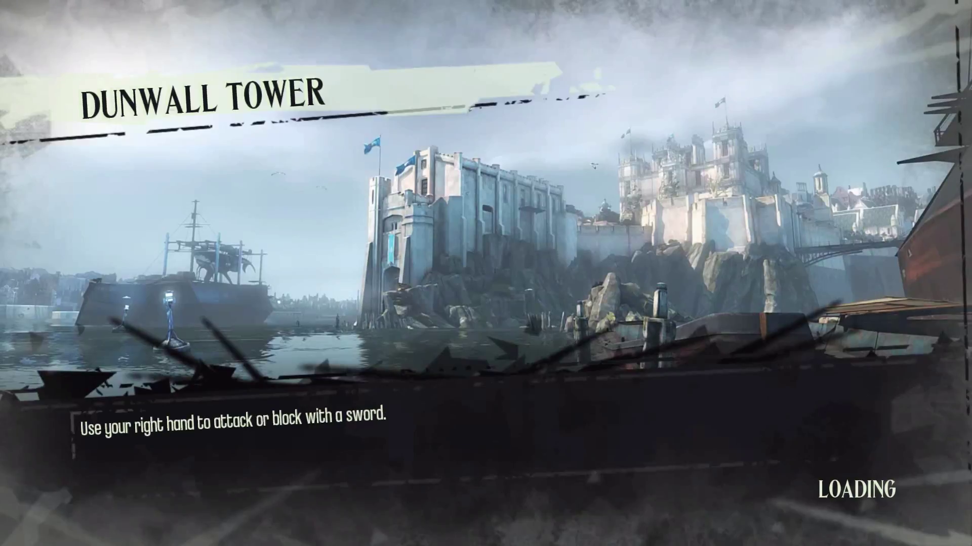
pyautogui.press('space')
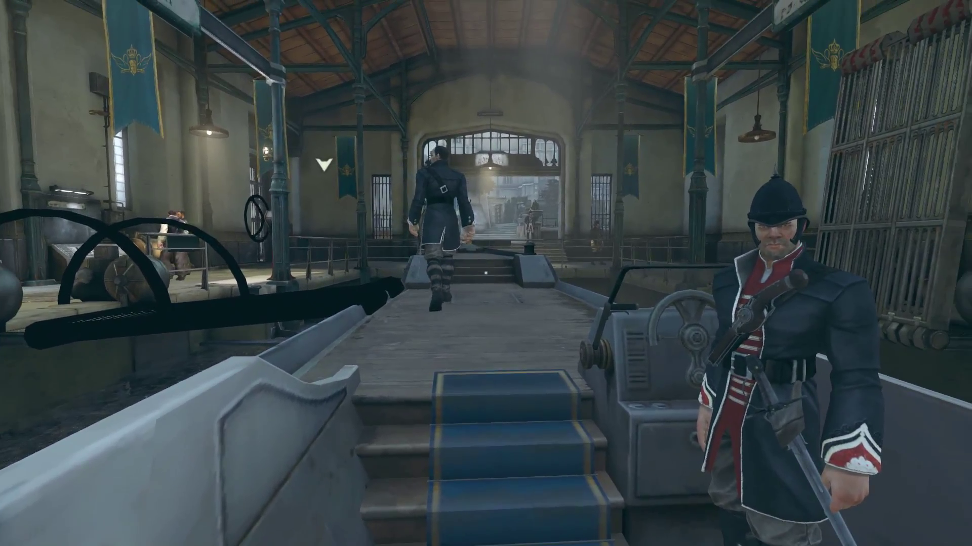
# - Pause the game and load the Returning Home save dated 10/02/2015 - 22:00:13 at the end of the save list
pyautogui.press('Escape')
pyautogui.click(496, 279)
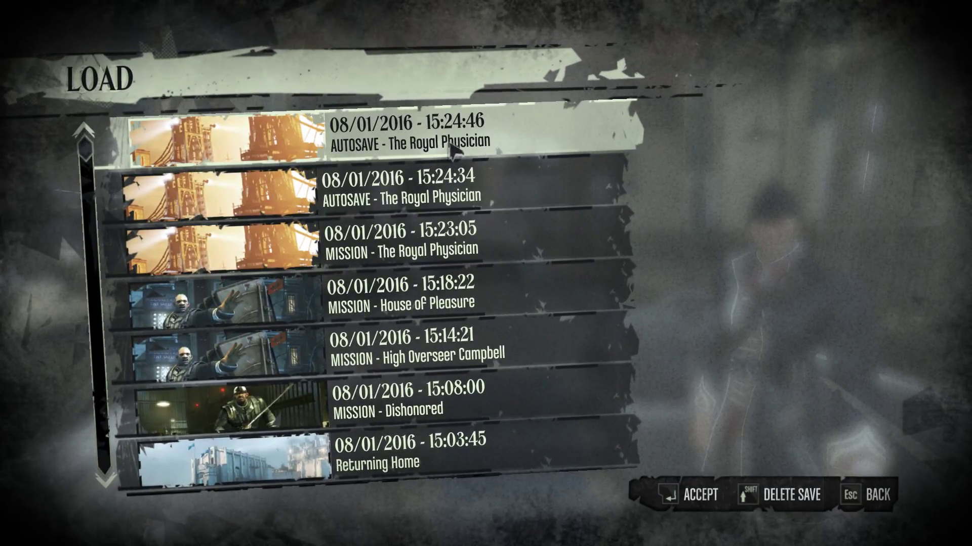
pyautogui.scroll(-15, 450, 147)
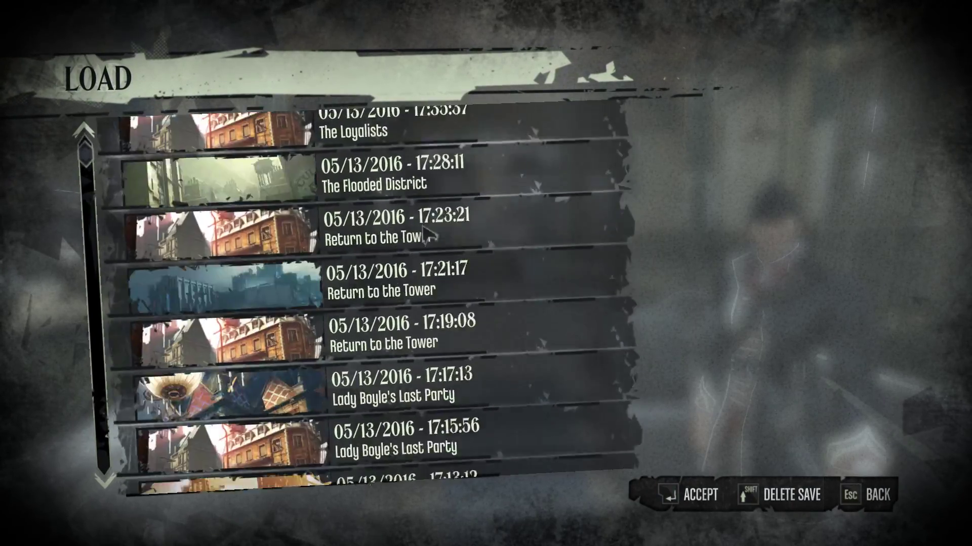
pyautogui.scroll(1, 445, 404)
pyautogui.scroll(-1, 445, 430)
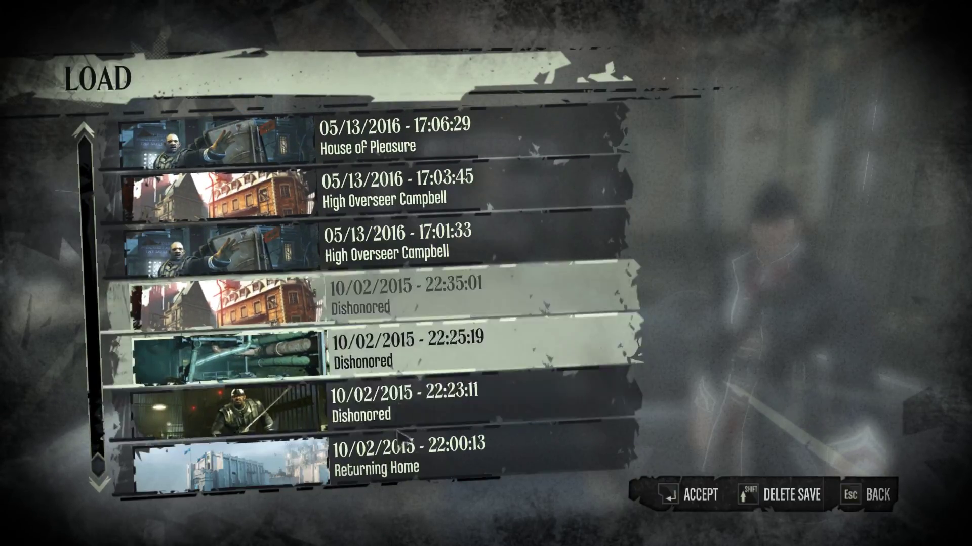
pyautogui.click(423, 464)
pyautogui.press('Return')
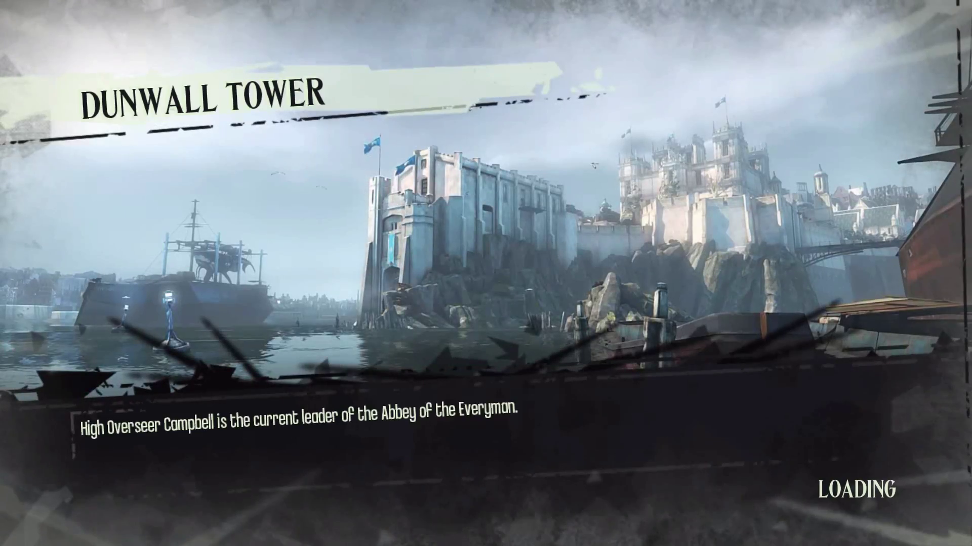
pyautogui.press('Return')
# - Pause the game to view the Save Game list without creating a save, then resume playing
pyautogui.press('Escape')
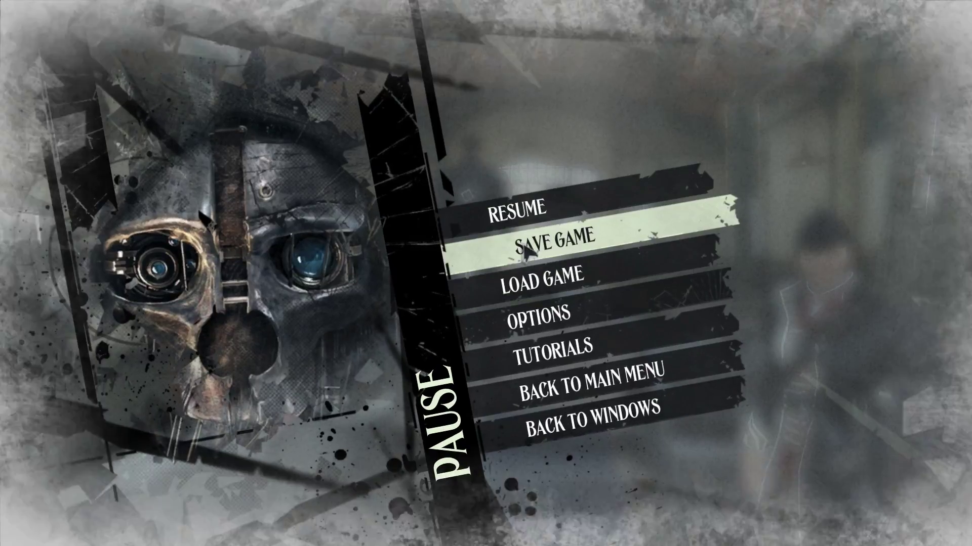
pyautogui.click(524, 252)
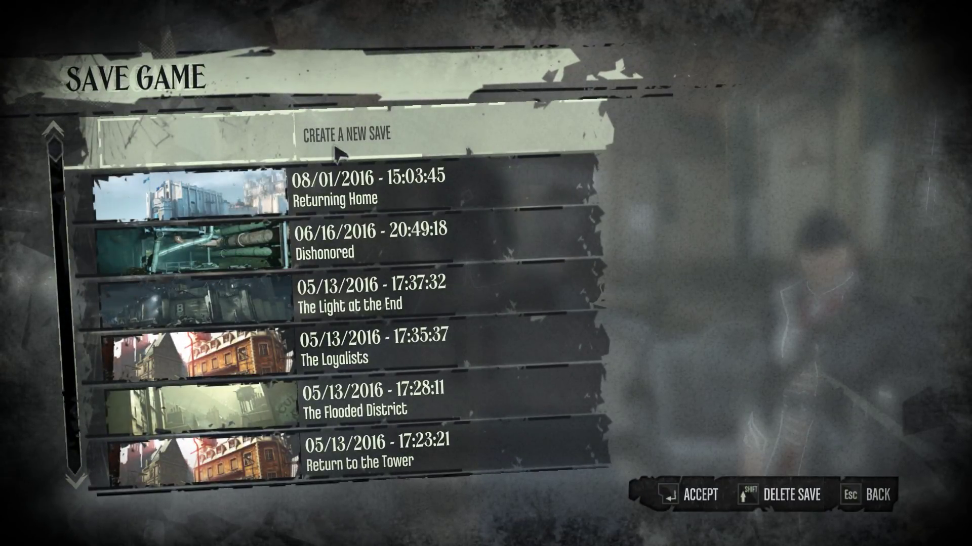
pyautogui.press('Escape')
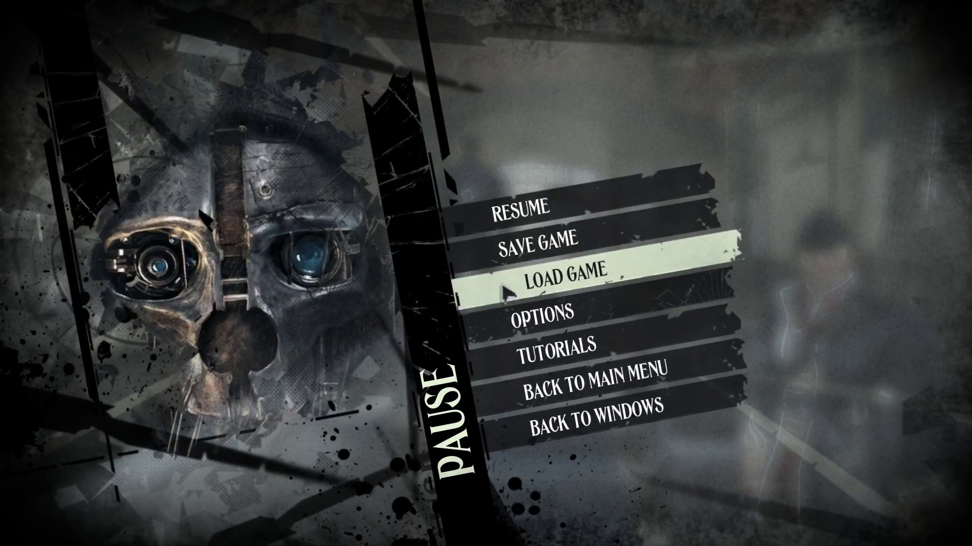
pyautogui.press('Escape')
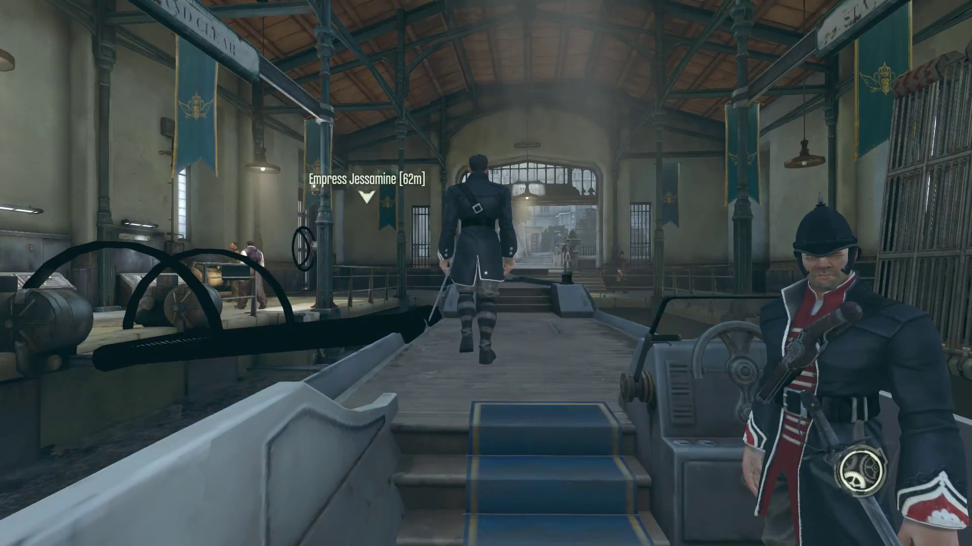
# - Walk forward briefly, quick load the game back into Dunwall Tower, and pause it
pyautogui.press('w')
pyautogui.press('F9')
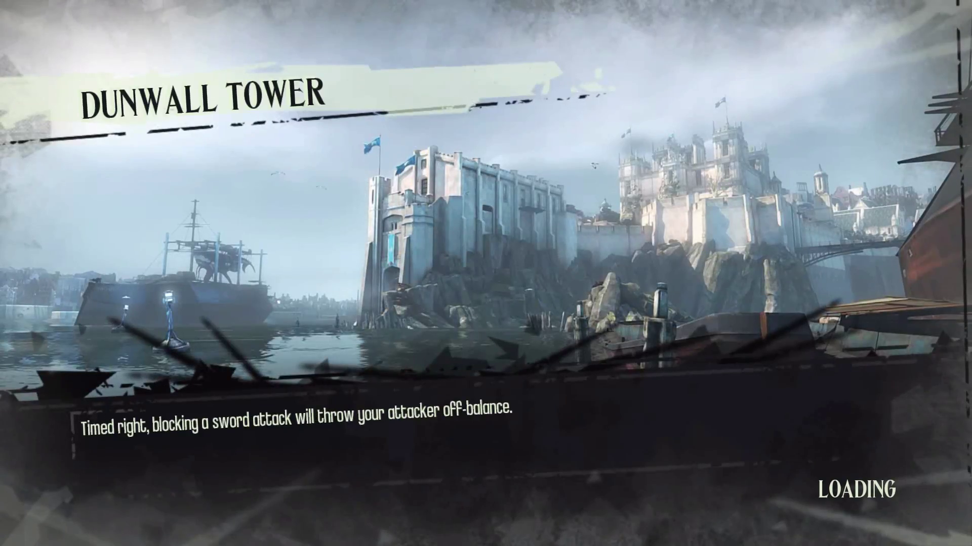
pyautogui.press('space')
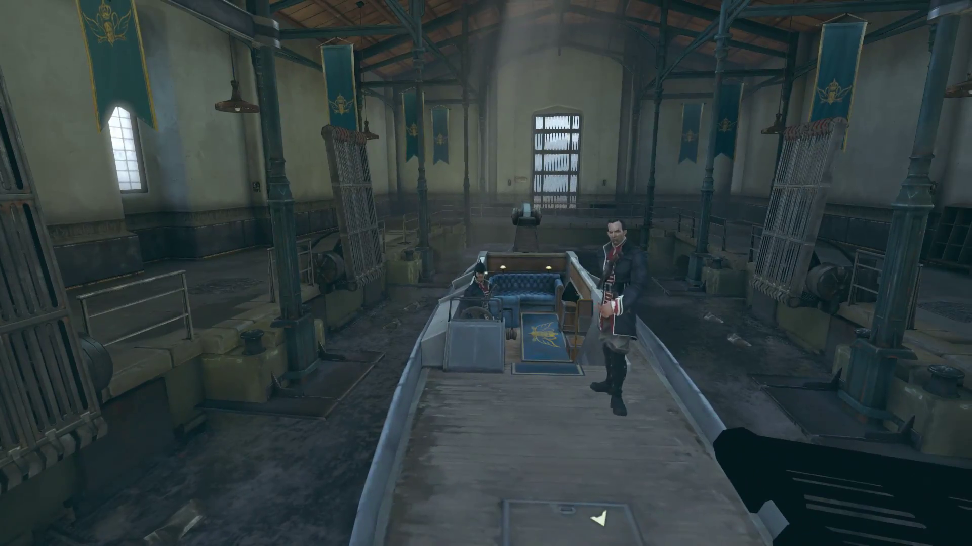
pyautogui.press('Escape')
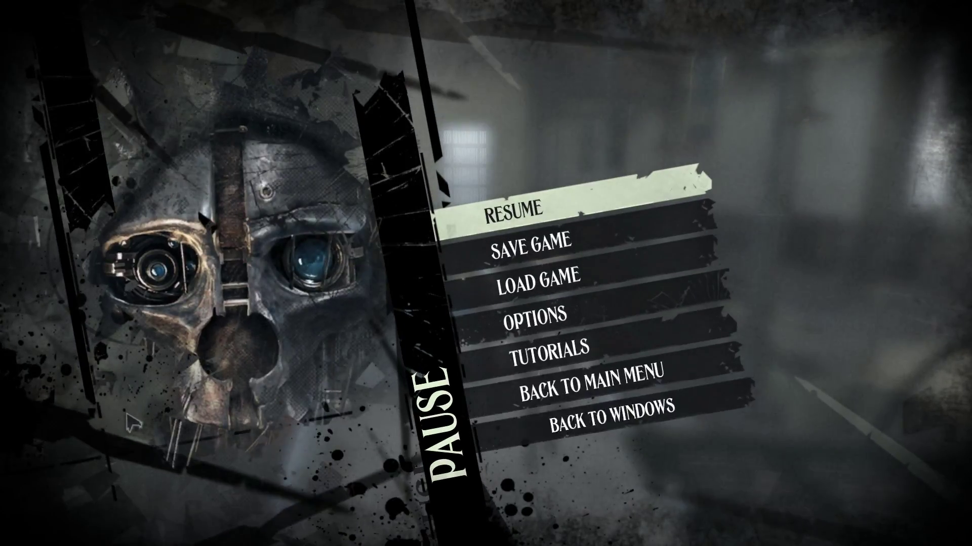